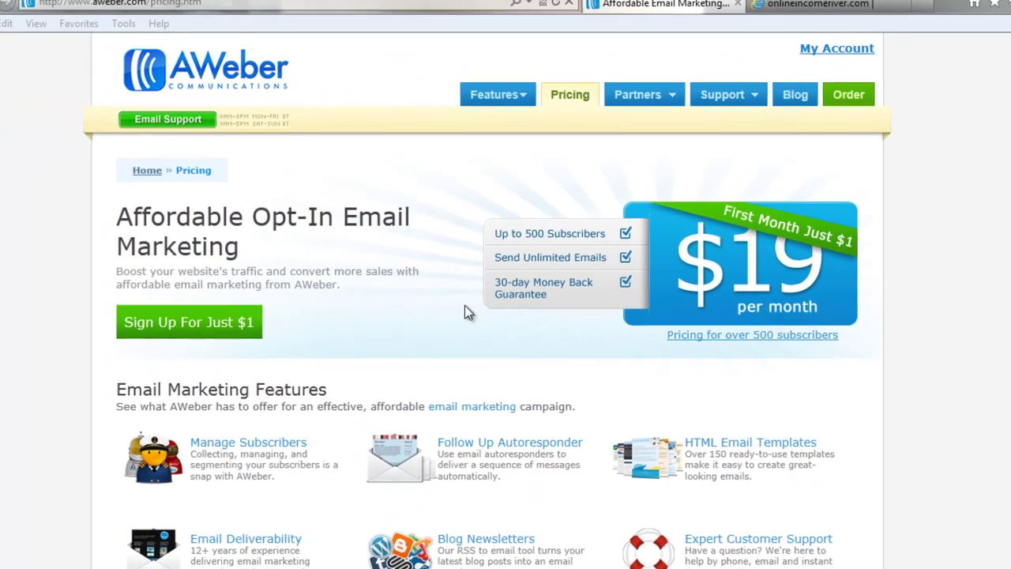
- Look through AWeber's pricing page and its overview of email marketing features
{"action": "scroll", "coordinate": [1001, 368], "scroll_direction": "down", "scroll_amount": 8}
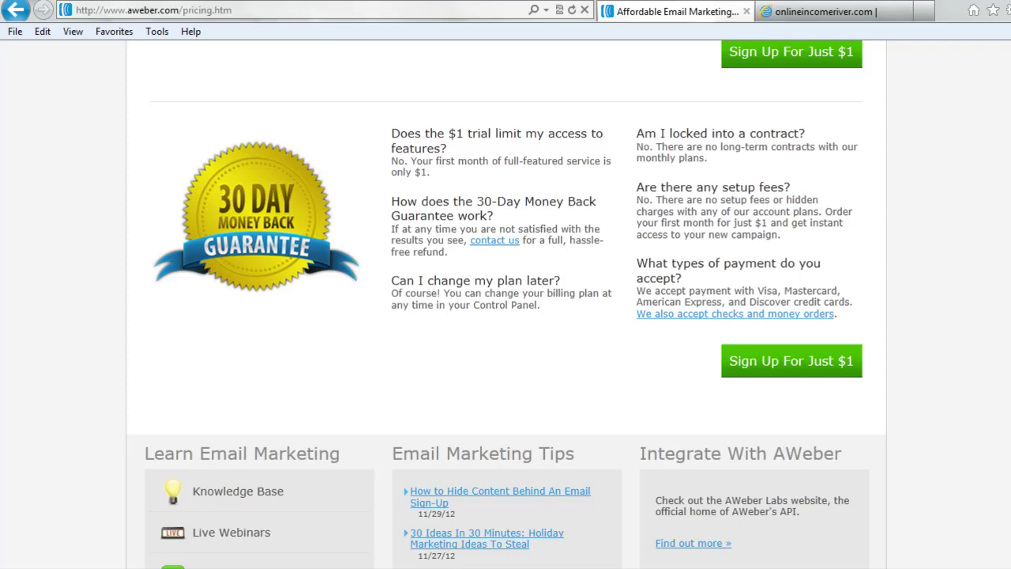
{"action": "scroll", "coordinate": [506, 304], "scroll_direction": "up", "scroll_amount": 15}
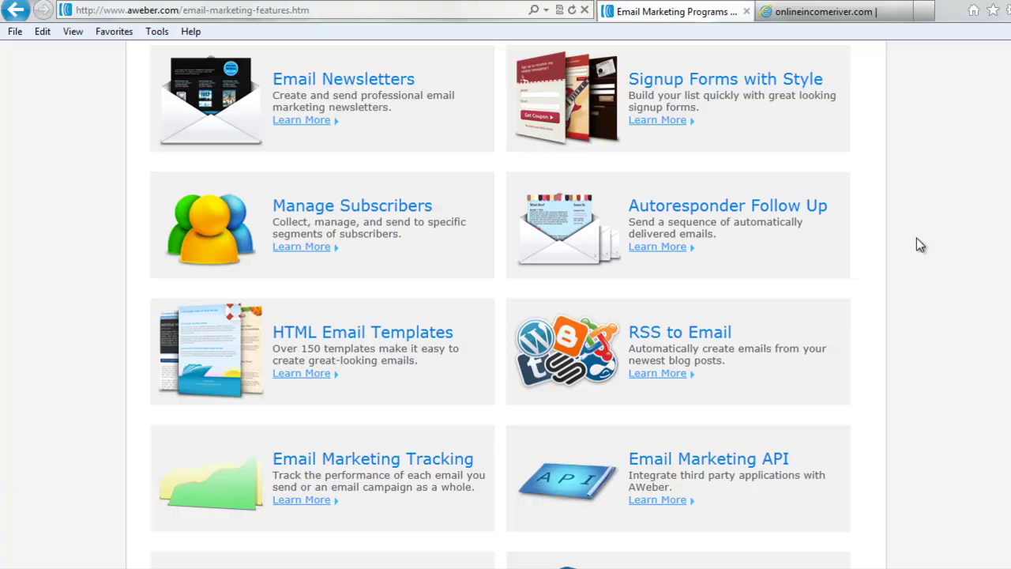
{"action": "scroll", "coordinate": [500, 307], "scroll_direction": "up", "scroll_amount": 3}
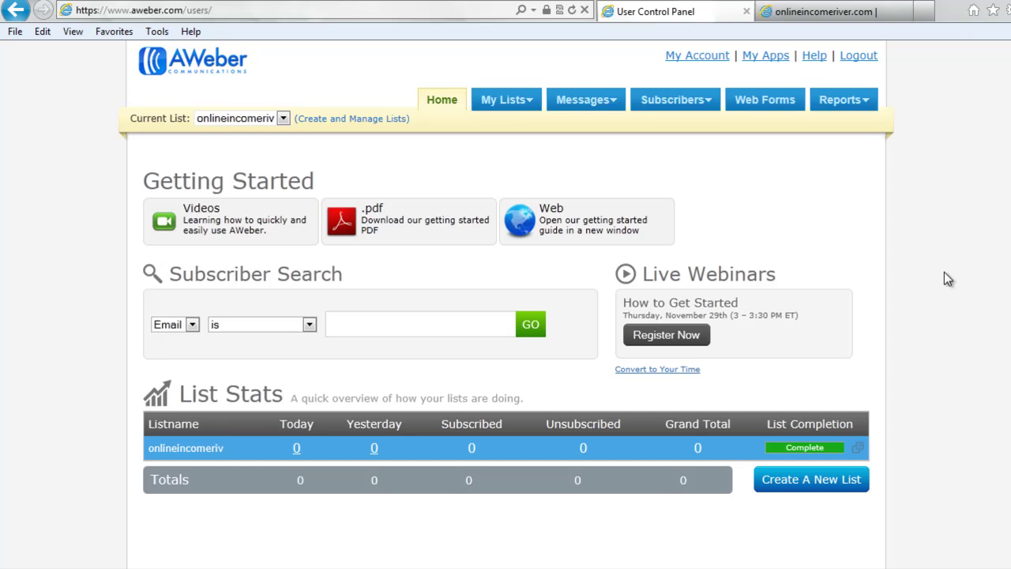
- View the newsletter sign-up form on the onlineincomeriver.com homepage and return to the AWeber control panel
{"action": "left_click", "coordinate": [790, 12]}
{"action": "scroll", "coordinate": [928, 177], "scroll_direction": "down", "scroll_amount": 3}
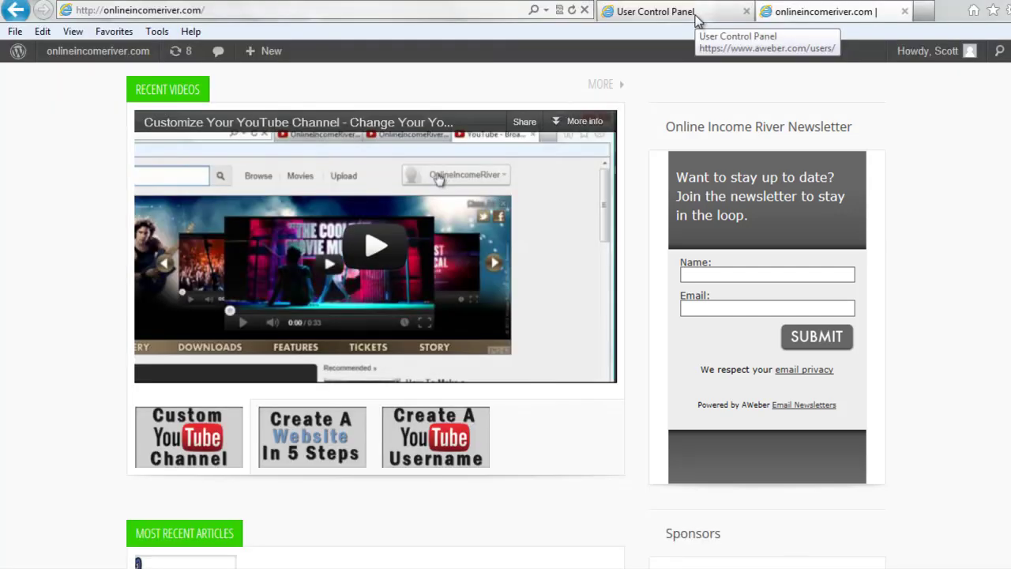
{"action": "left_click", "coordinate": [697, 18]}
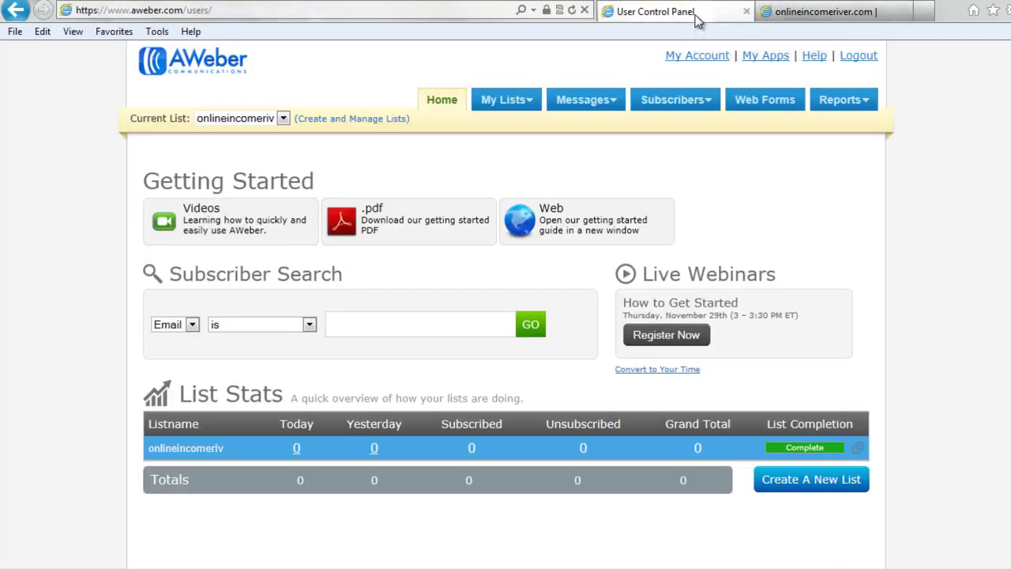
- Create a new list named "testetest" with the description "this is a test", keeping the prefilled sender name and address
{"action": "left_click", "coordinate": [811, 479]}
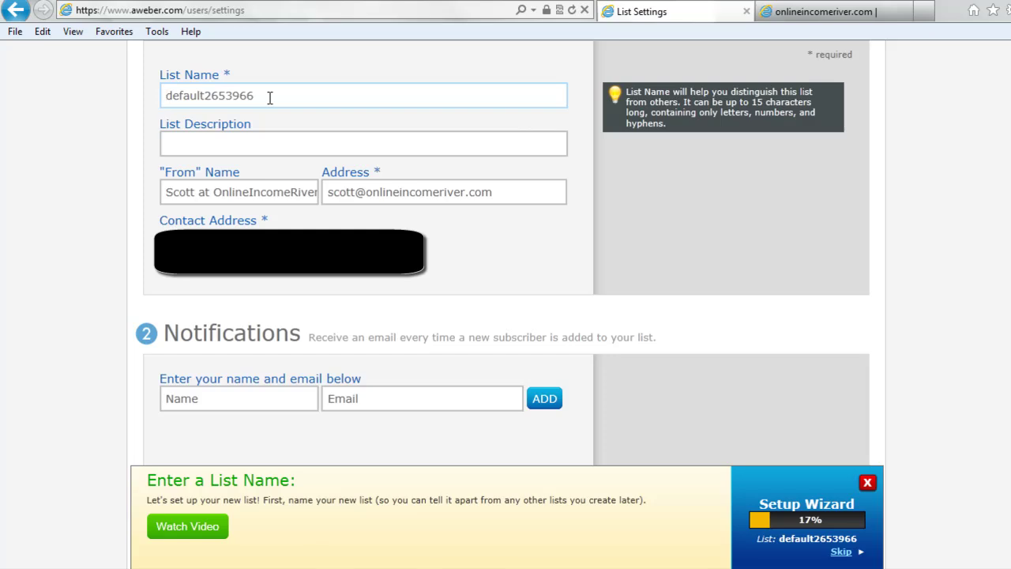
{"action": "type", "text": "testetest"}
{"action": "left_click", "coordinate": [192, 165]}
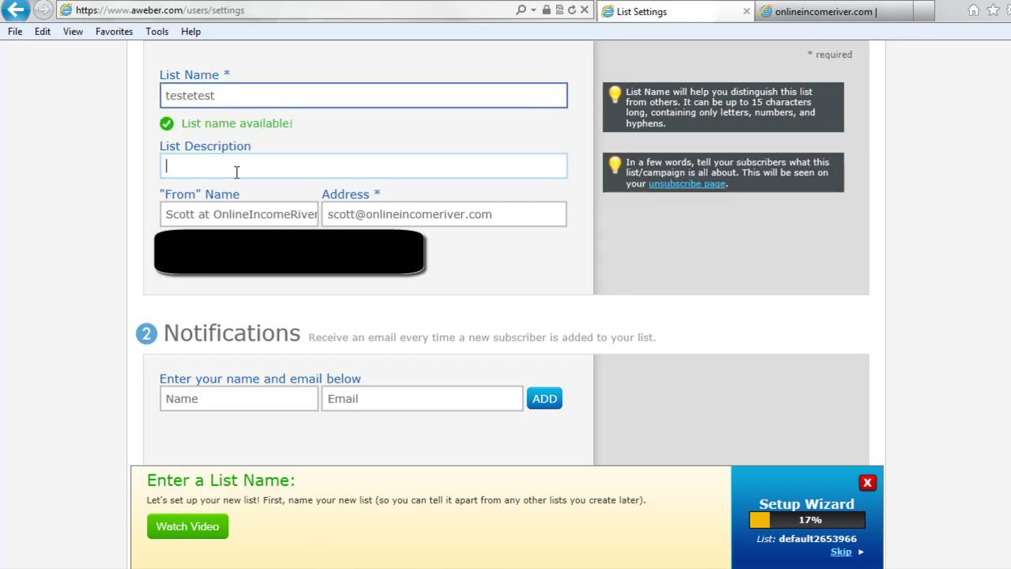
{"action": "type", "text": "this is a test"}
{"action": "left_click", "coordinate": [231, 214]}
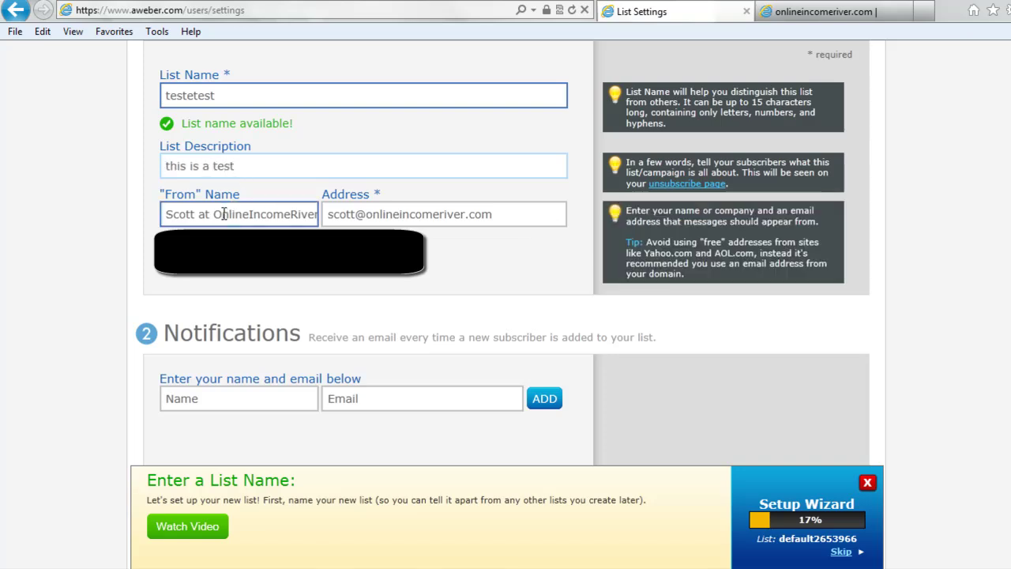
{"action": "key", "text": "Tab"}
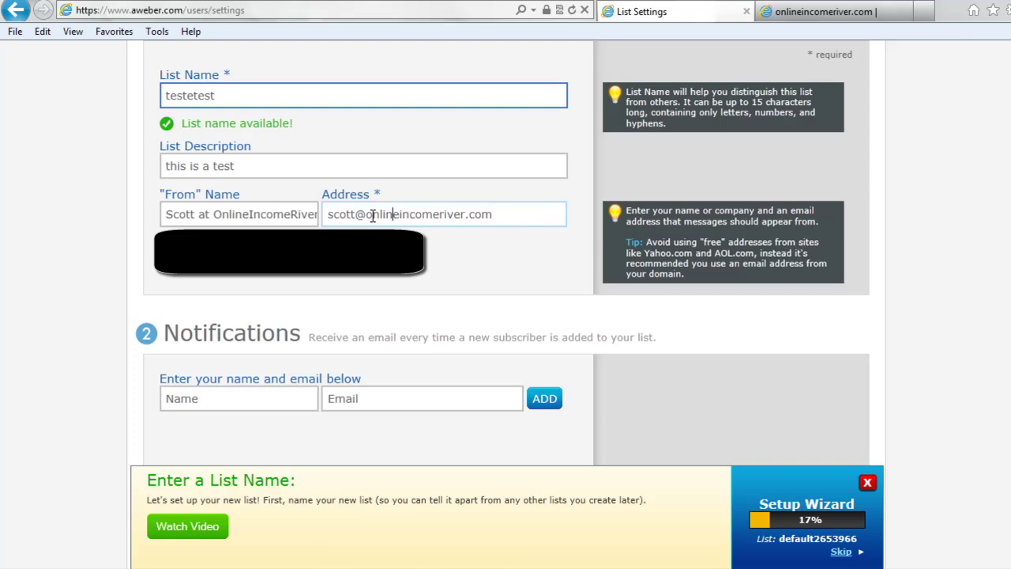
{"action": "mouse_move", "coordinate": [486, 242]}
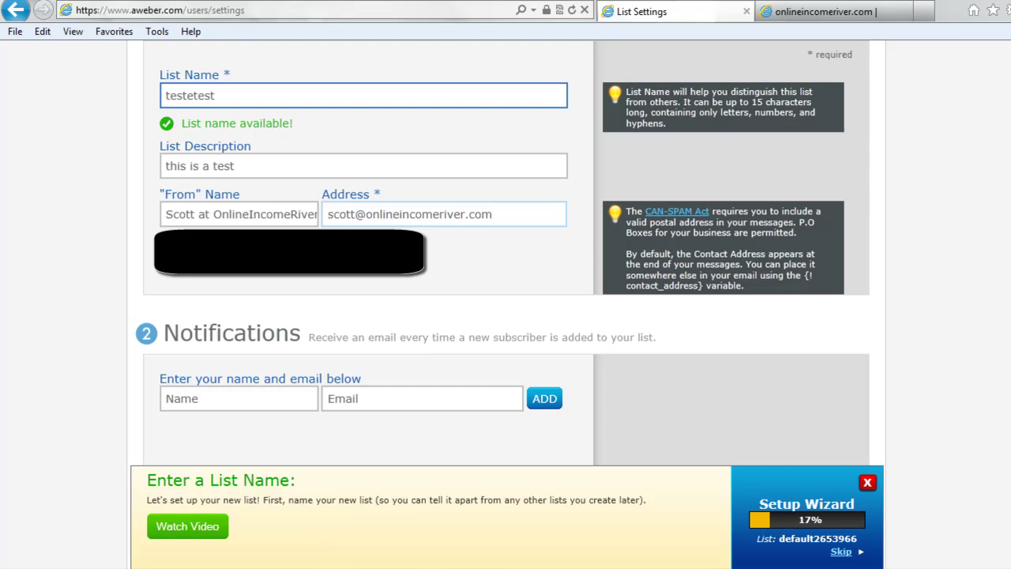
- Leave the new-subscriber notification name and email empty and save the basic list settings
{"action": "scroll", "coordinate": [225, 272], "scroll_direction": "down", "scroll_amount": 3}
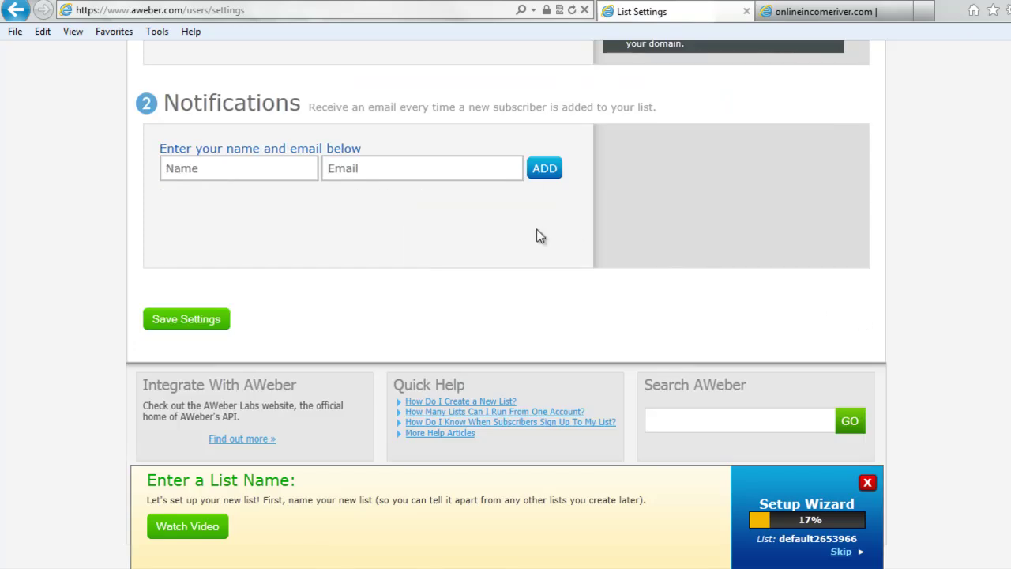
{"action": "left_click", "coordinate": [226, 168]}
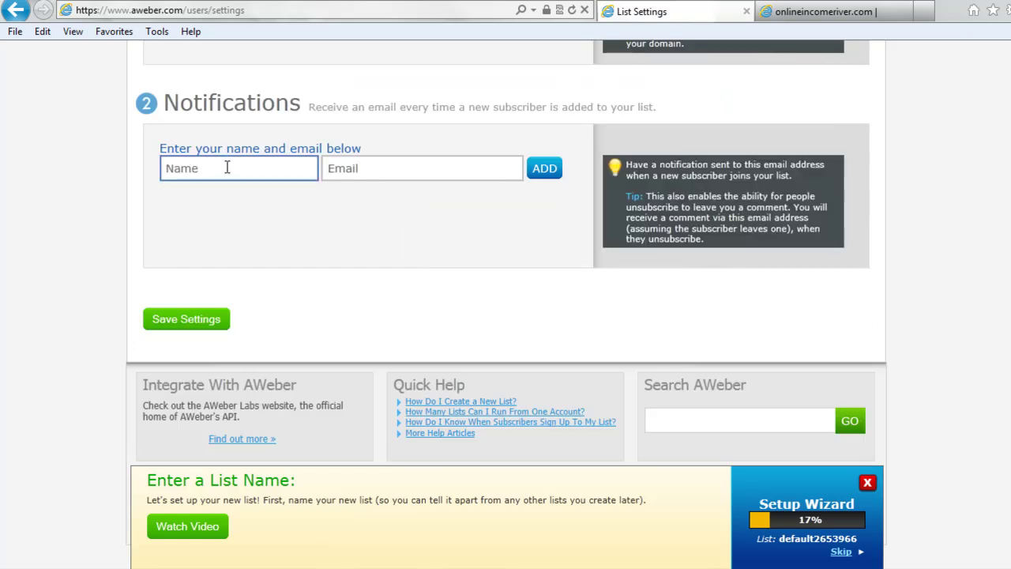
{"action": "left_click", "coordinate": [382, 160]}
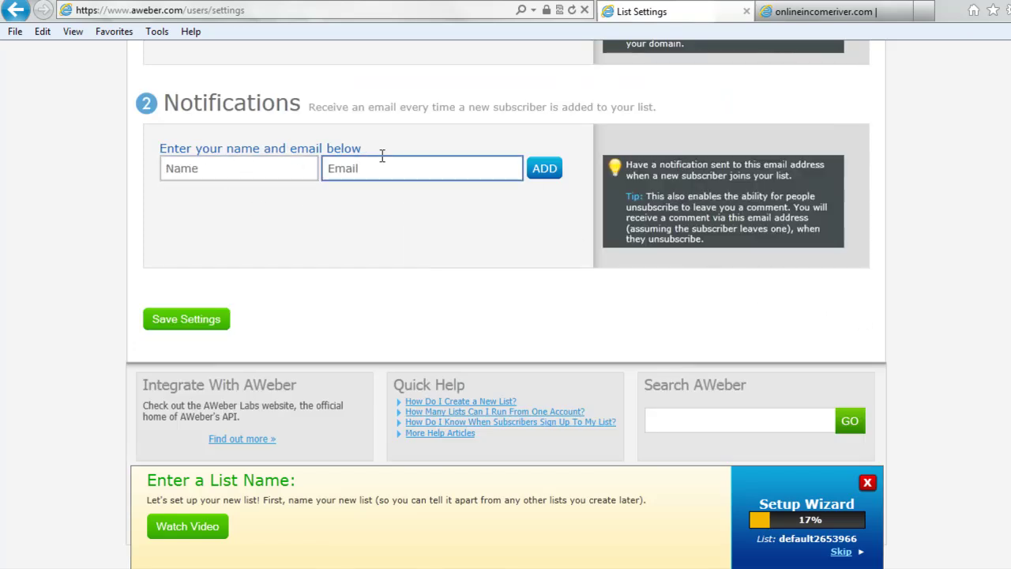
{"action": "left_click", "coordinate": [303, 238]}
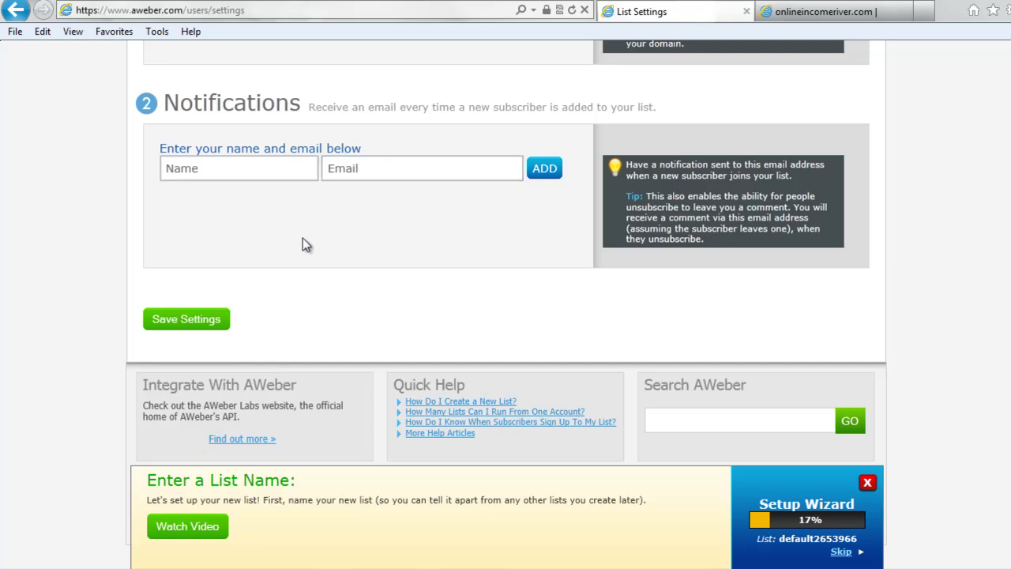
{"action": "left_click", "coordinate": [180, 320]}
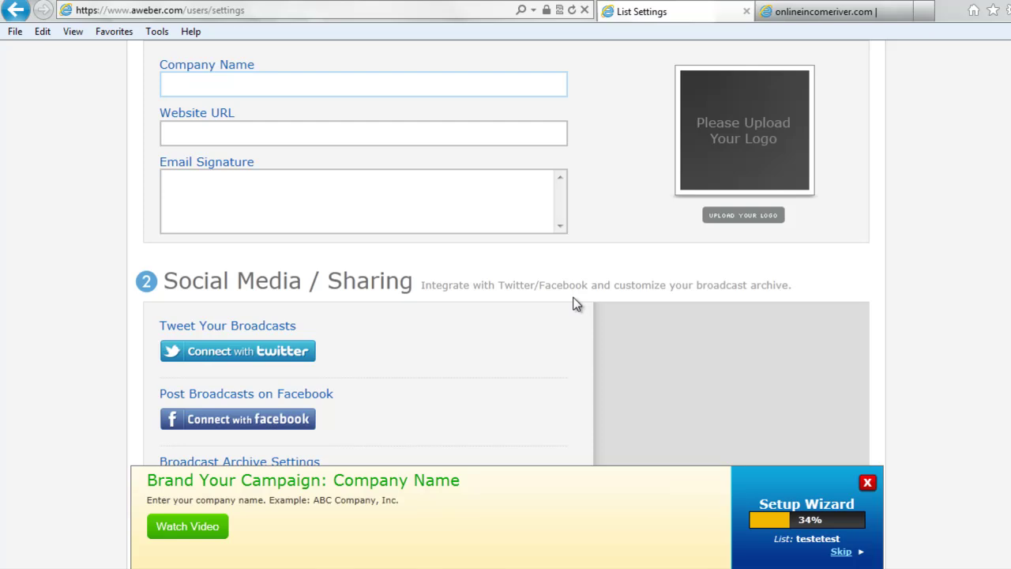
{"action": "type", "text": "Online Income River"}
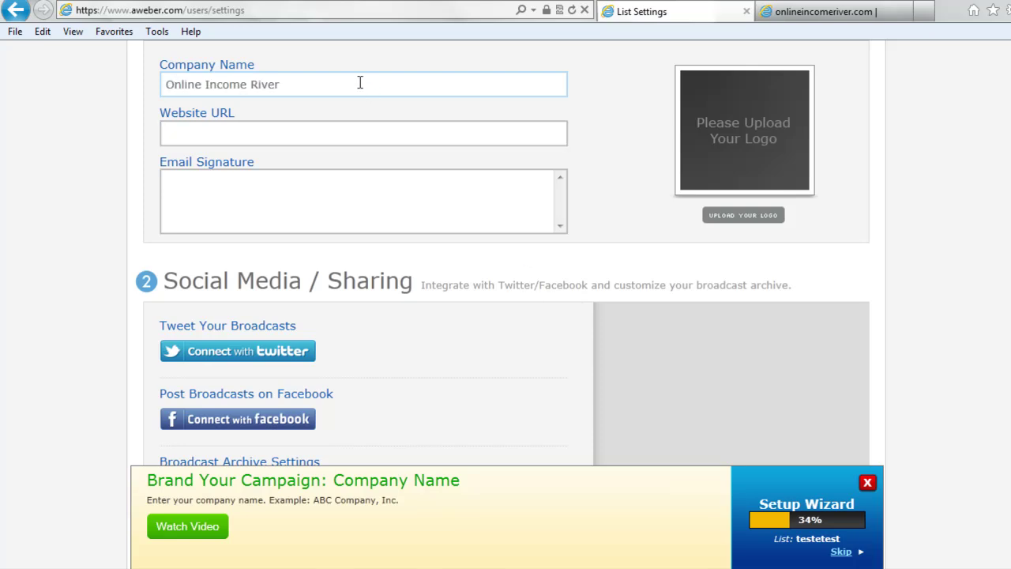
{"action": "left_click", "coordinate": [336, 133]}
{"action": "type", "text": "http://www.onlineincomeriver.com"}
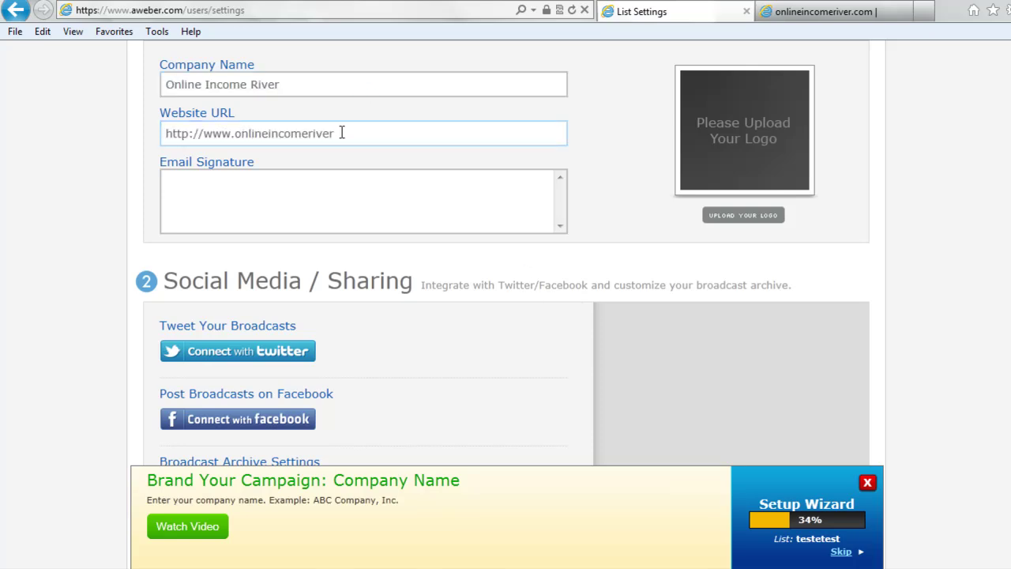
{"action": "left_click", "coordinate": [348, 213]}
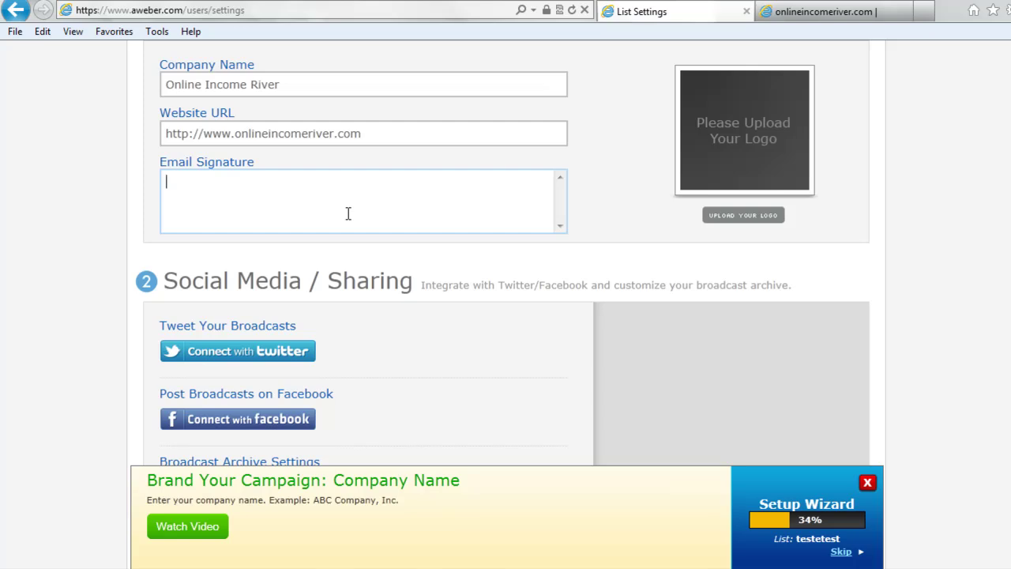
{"action": "type", "text": "Regards,  Scott"}
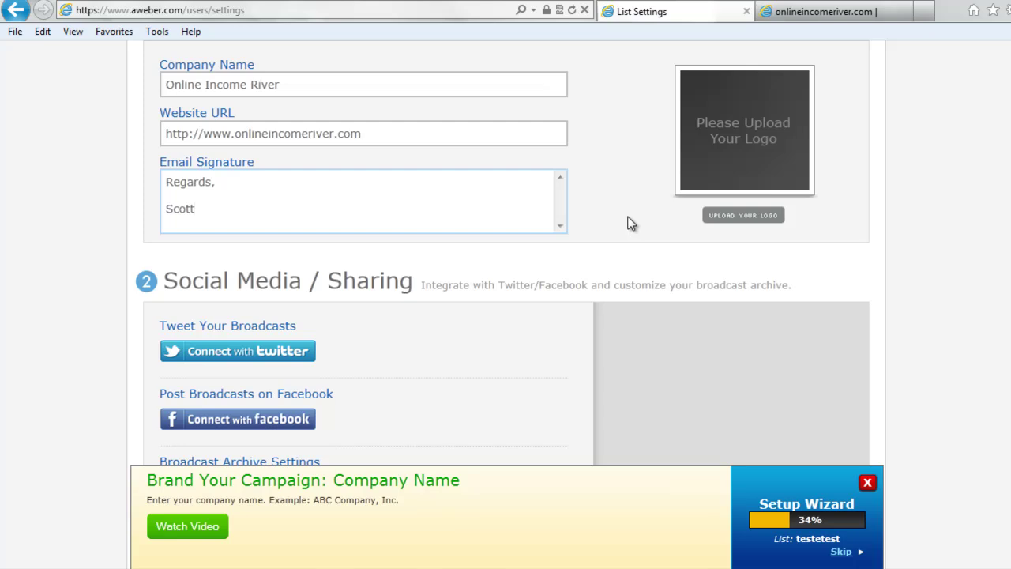
- Look over the social sharing and global text snippet sections without changing them, and save the branding settings
{"action": "scroll", "coordinate": [308, 229], "scroll_direction": "down", "scroll_amount": 2}
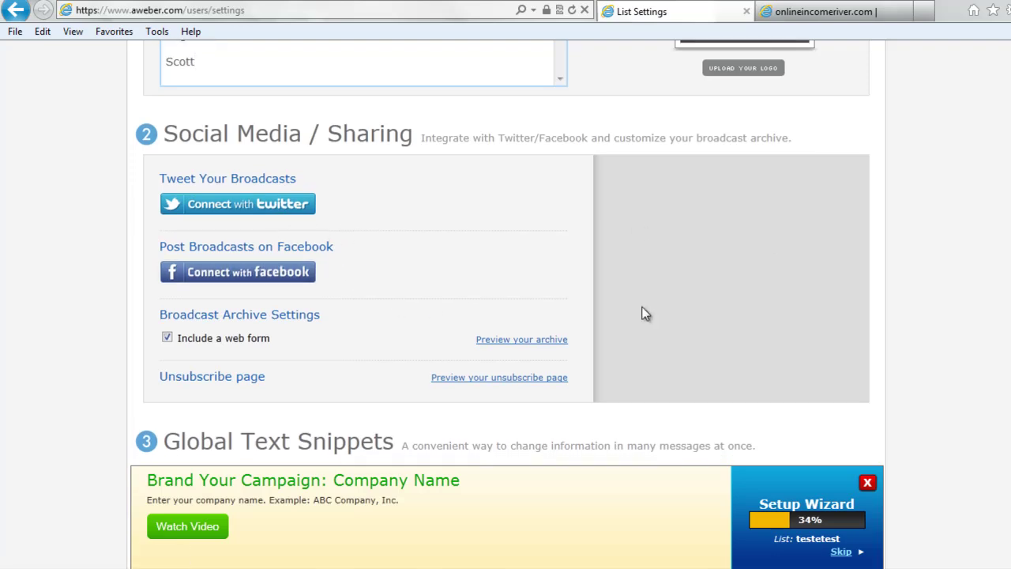
{"action": "scroll", "coordinate": [503, 252], "scroll_direction": "down", "scroll_amount": 4}
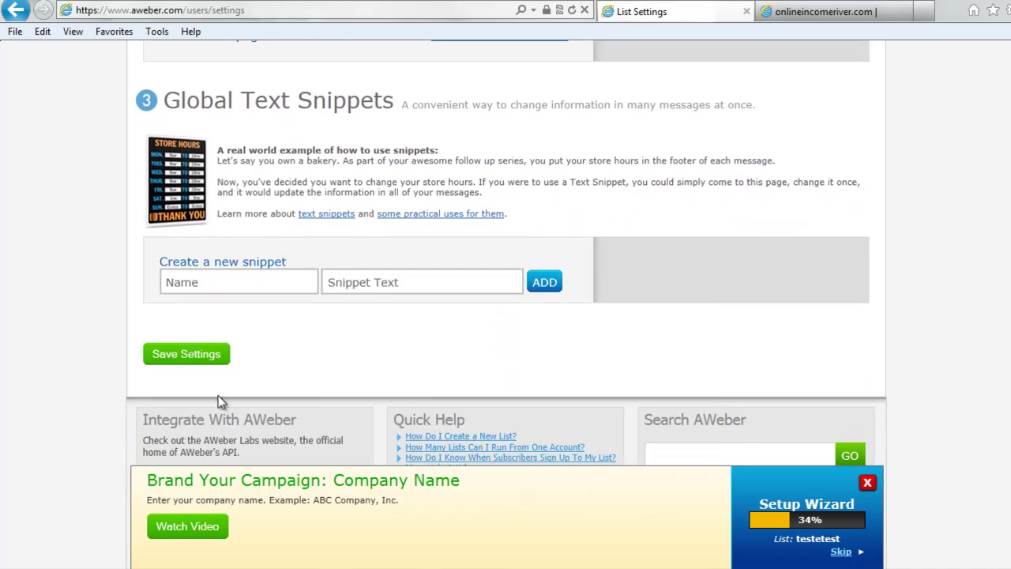
{"action": "left_click", "coordinate": [186, 355]}
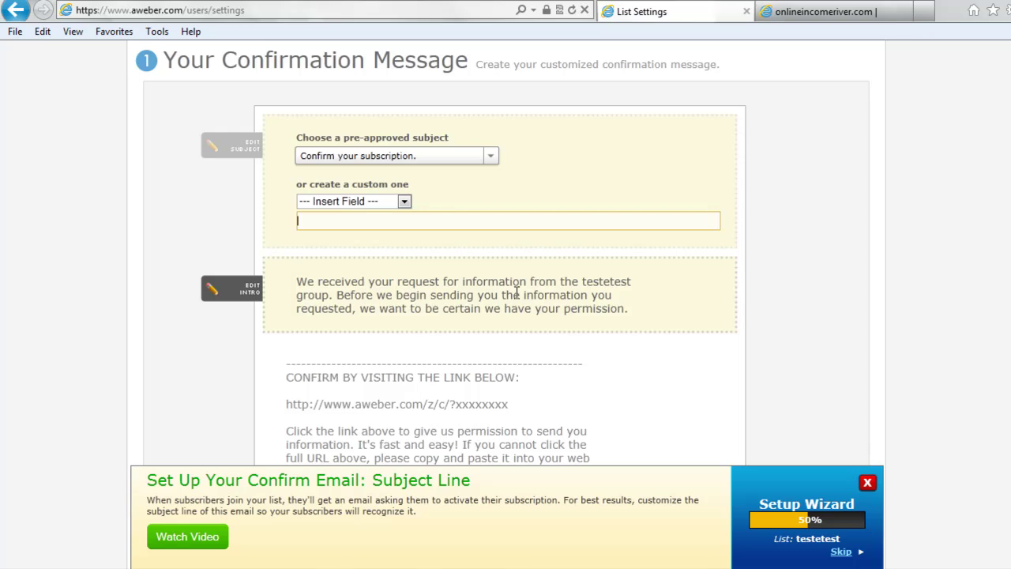
- Choose the pre-approved confirmation subject "Confirm your request for information." and open the message's intro text for editing
{"action": "left_click", "coordinate": [491, 158]}
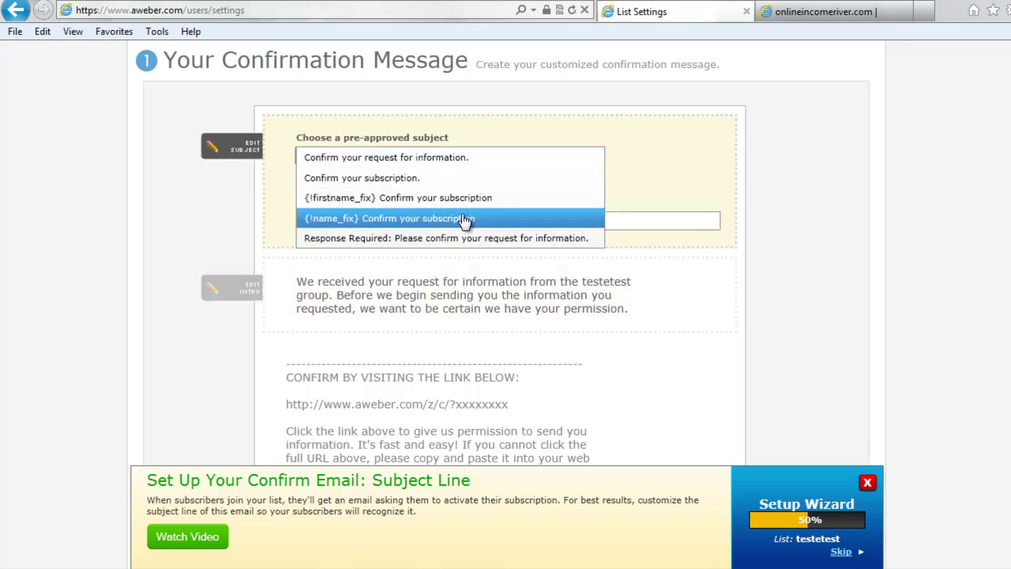
{"action": "left_click", "coordinate": [363, 158]}
{"action": "left_click", "coordinate": [319, 219]}
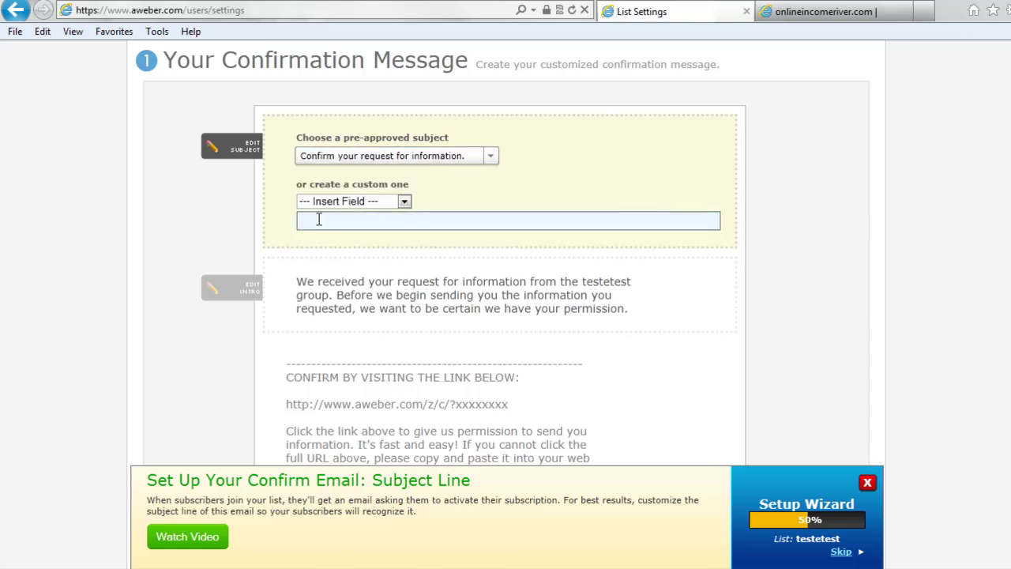
{"action": "left_click", "coordinate": [429, 282]}
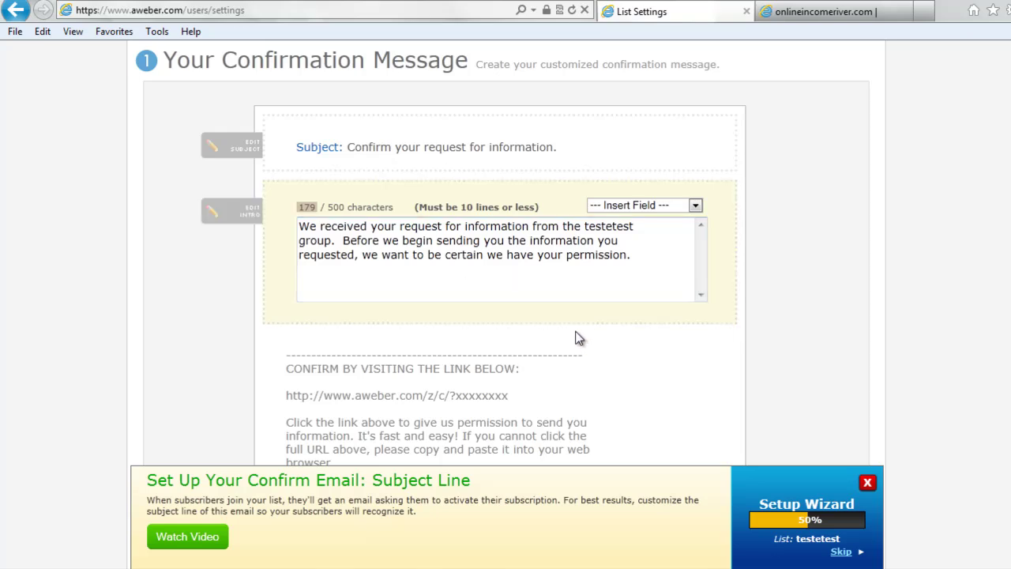
{"action": "left_click", "coordinate": [510, 278]}
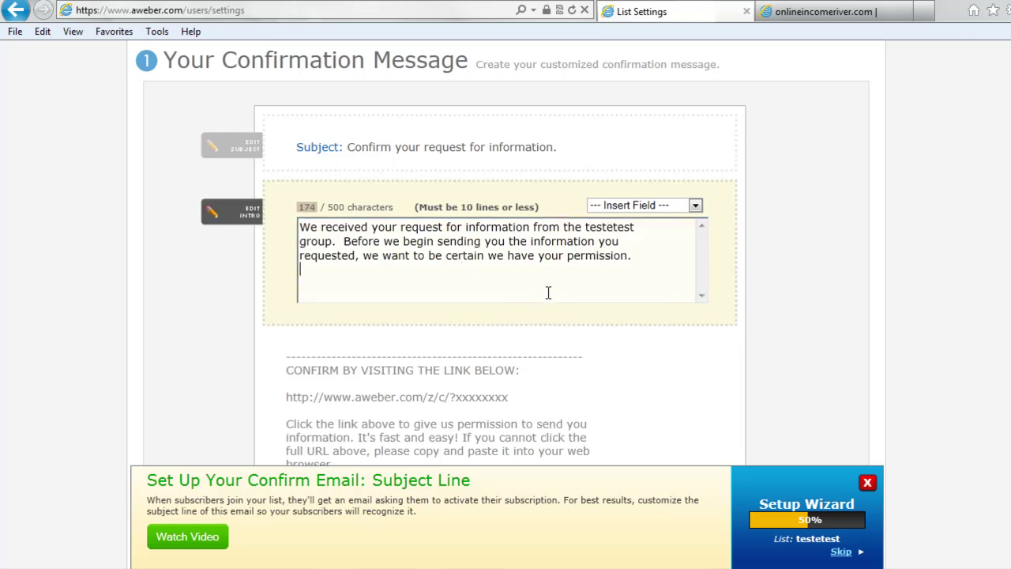
- Add a custom closing to the confirmation message reading "Thanks," followed by the sender's first name
{"action": "scroll", "coordinate": [548, 300], "scroll_direction": "down", "scroll_amount": 4}
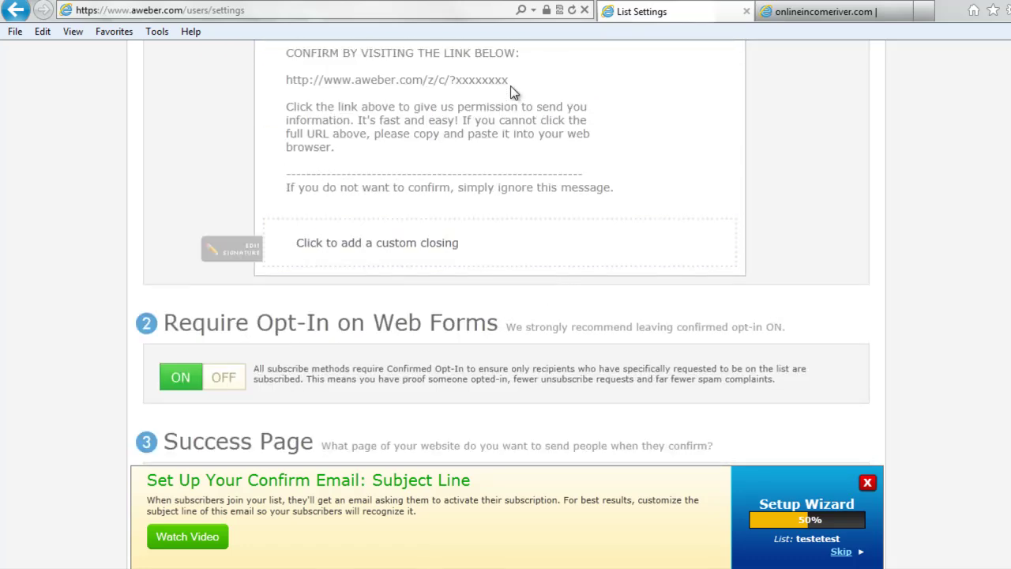
{"action": "left_click", "coordinate": [475, 243]}
{"action": "left_click", "coordinate": [468, 206]}
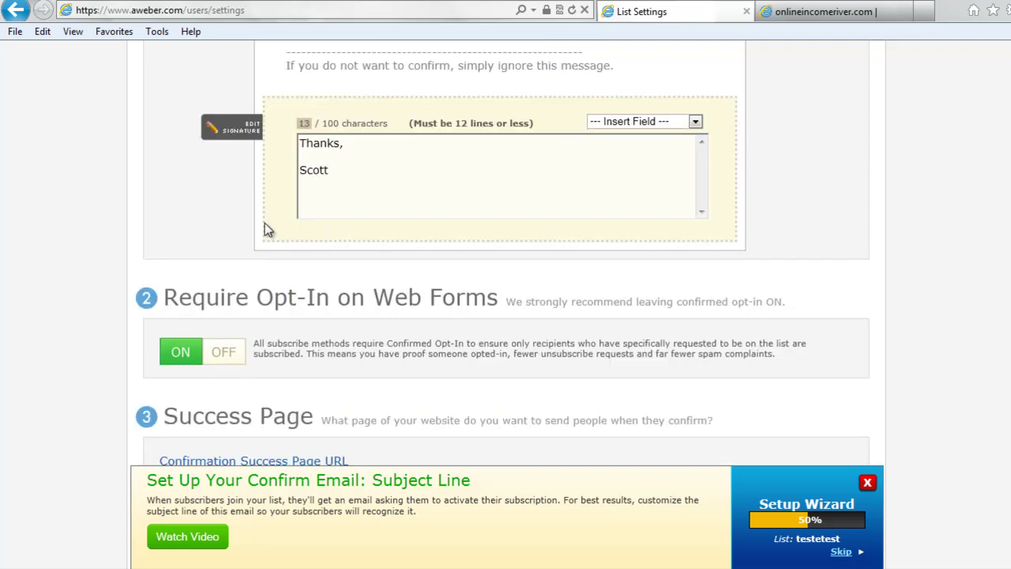
{"action": "left_click", "coordinate": [198, 216]}
{"action": "scroll", "coordinate": [370, 333], "scroll_direction": "up", "scroll_amount": 1}
{"action": "scroll", "coordinate": [369, 331], "scroll_direction": "down", "scroll_amount": 2}
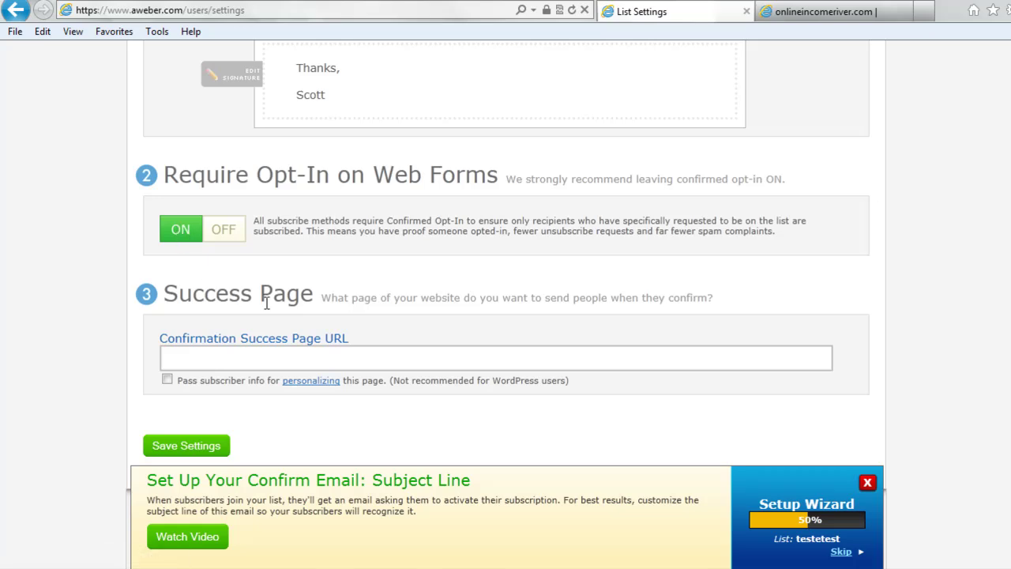
{"action": "scroll", "coordinate": [266, 302], "scroll_direction": "down", "scroll_amount": 3}
{"action": "left_click", "coordinate": [309, 251]}
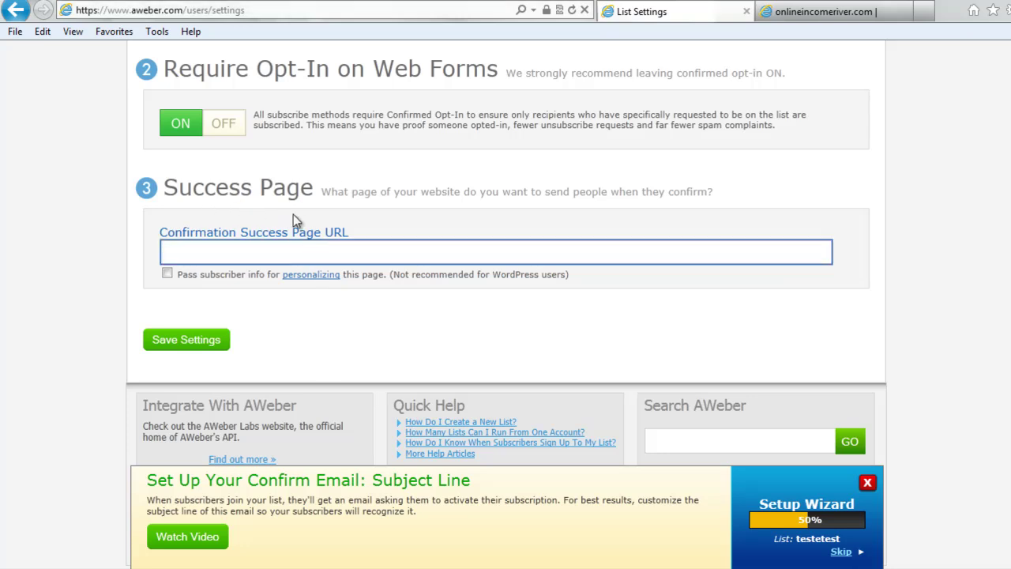
{"action": "left_click", "coordinate": [279, 245]}
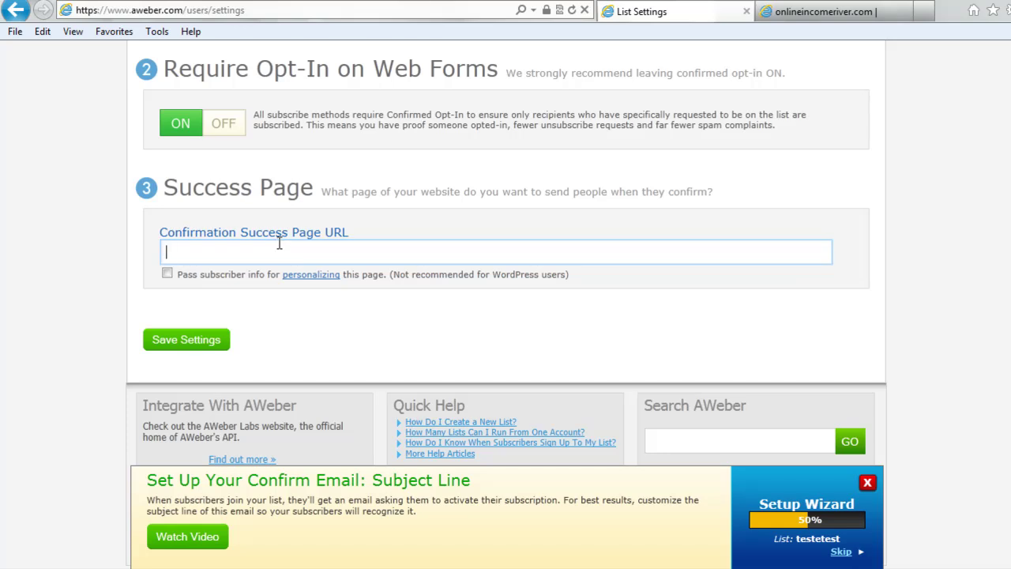
{"action": "type", "text": "http://www.onlineincomeriver.com/emailsuccess"}
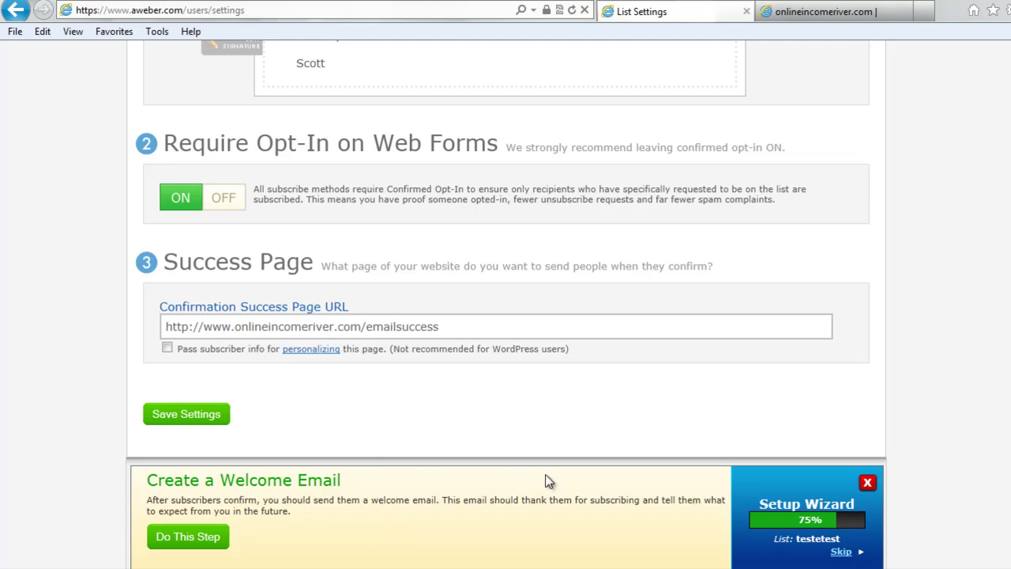
- Open the welcome email editor and look over its subject line, message blocks, test and save options
{"action": "left_click", "coordinate": [199, 538]}
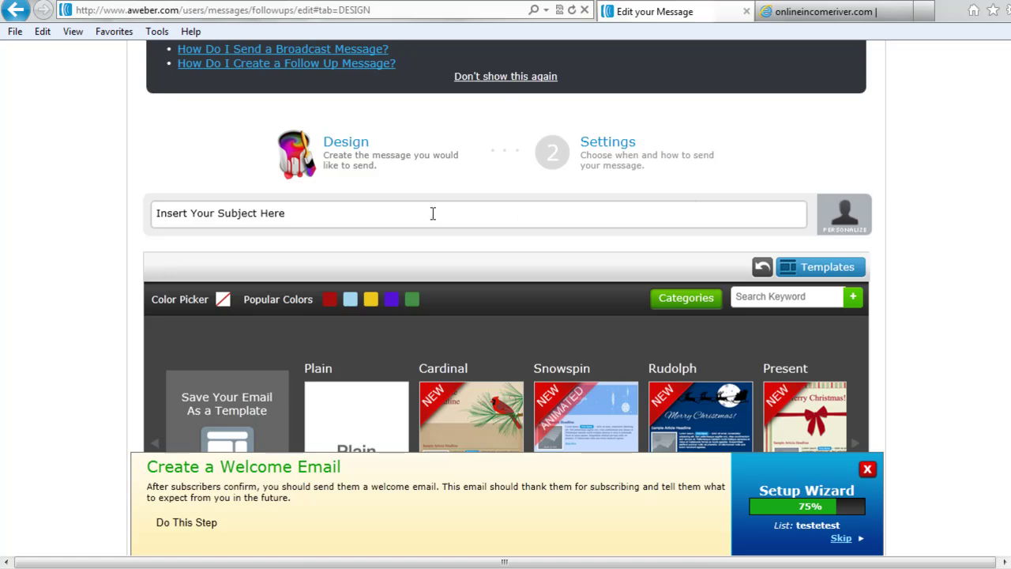
{"action": "left_click", "coordinate": [201, 214]}
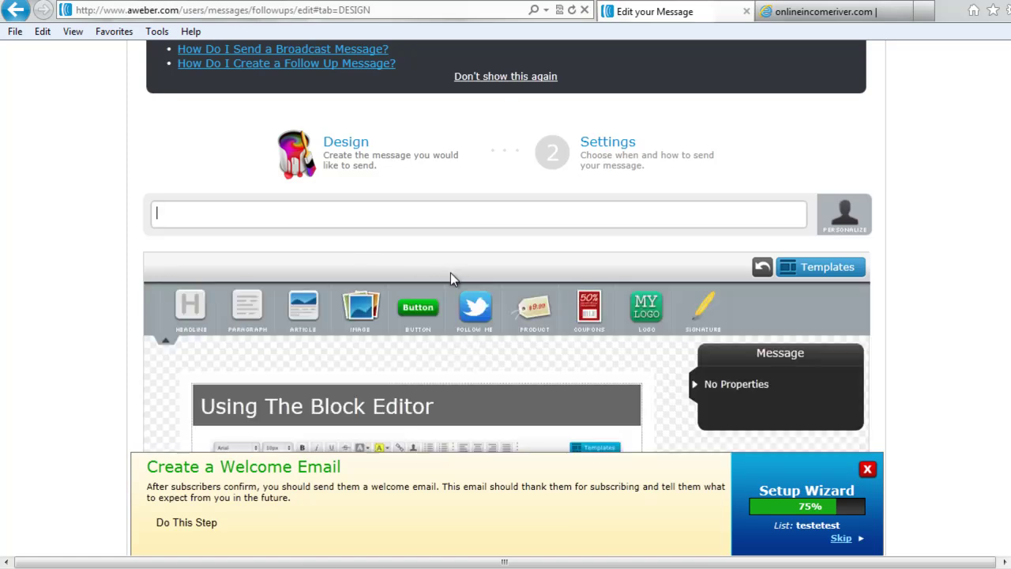
{"action": "scroll", "coordinate": [963, 310], "scroll_direction": "down", "scroll_amount": 3}
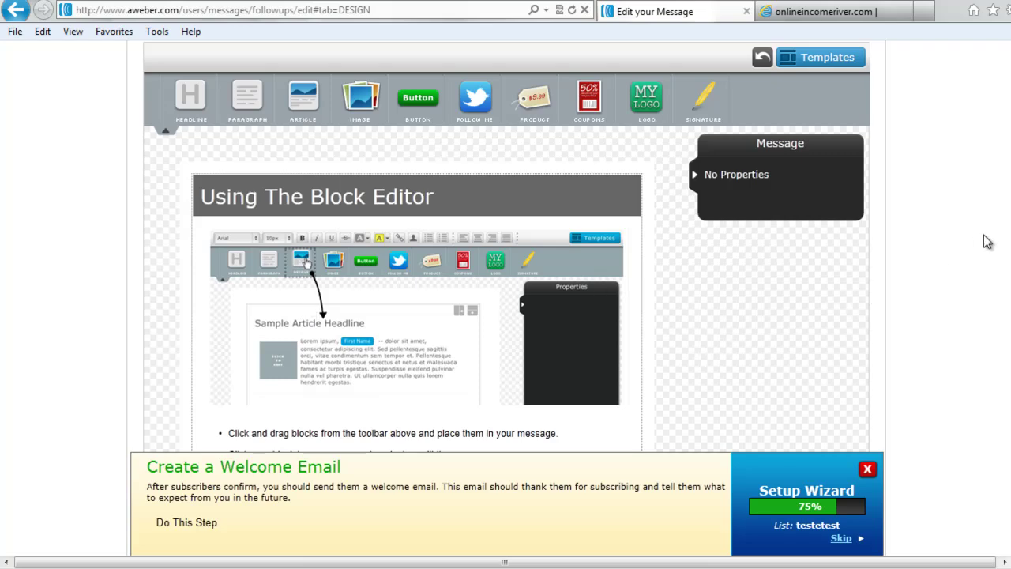
{"action": "scroll", "coordinate": [506, 288], "scroll_direction": "down", "scroll_amount": 5}
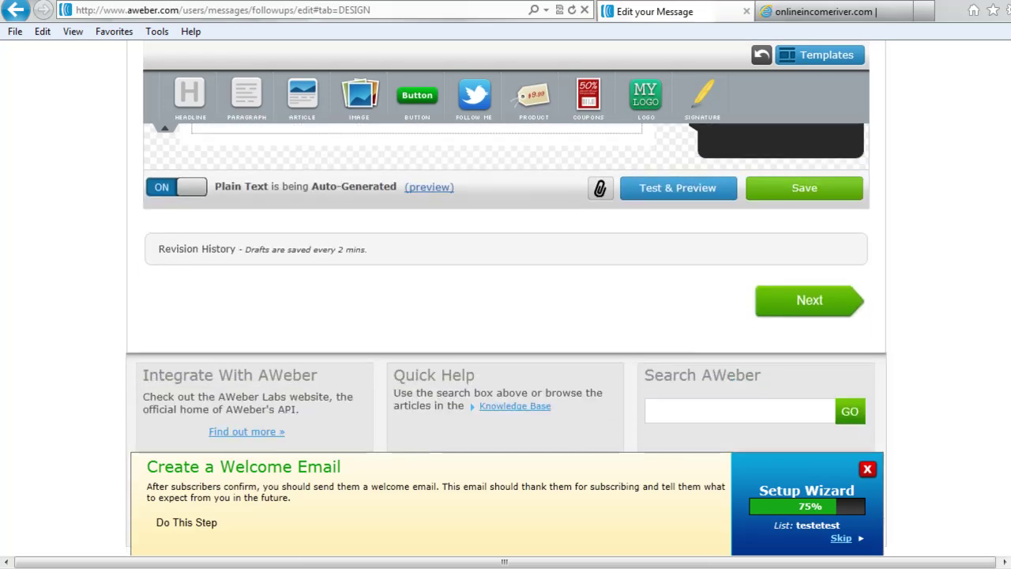
{"action": "scroll", "coordinate": [810, 306], "scroll_direction": "up", "scroll_amount": 3}
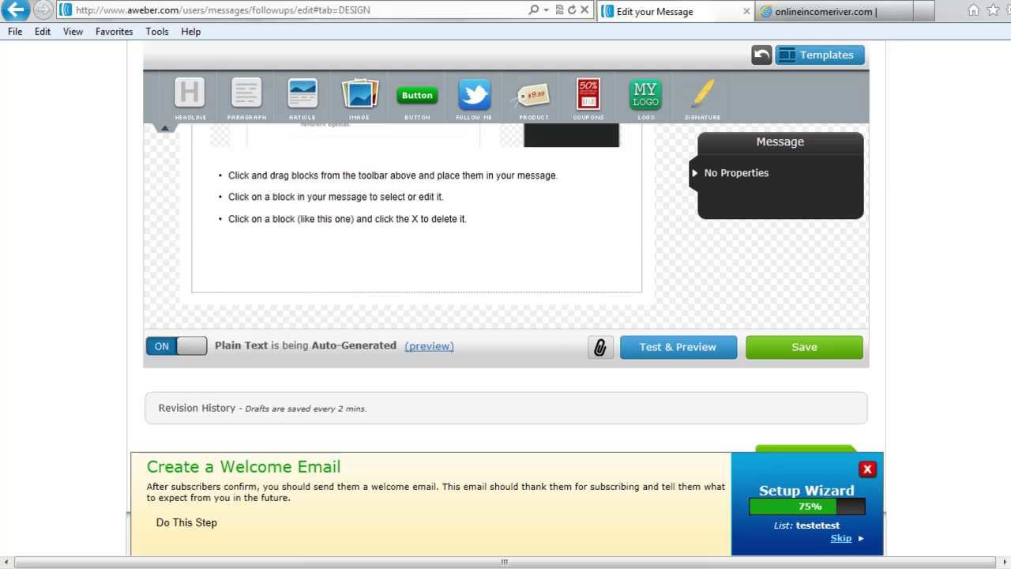
{"action": "scroll", "coordinate": [506, 300], "scroll_direction": "down", "scroll_amount": 1}
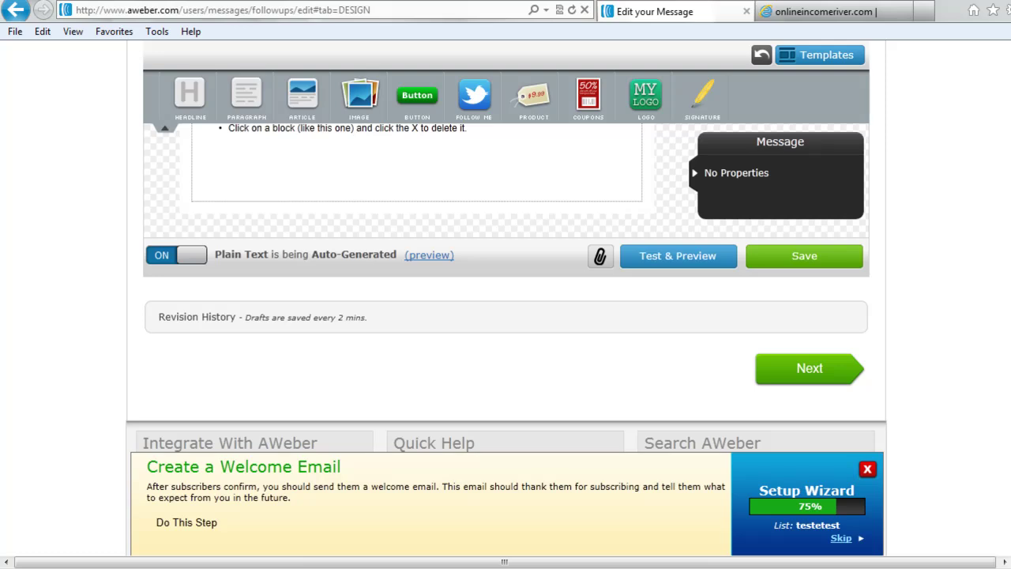
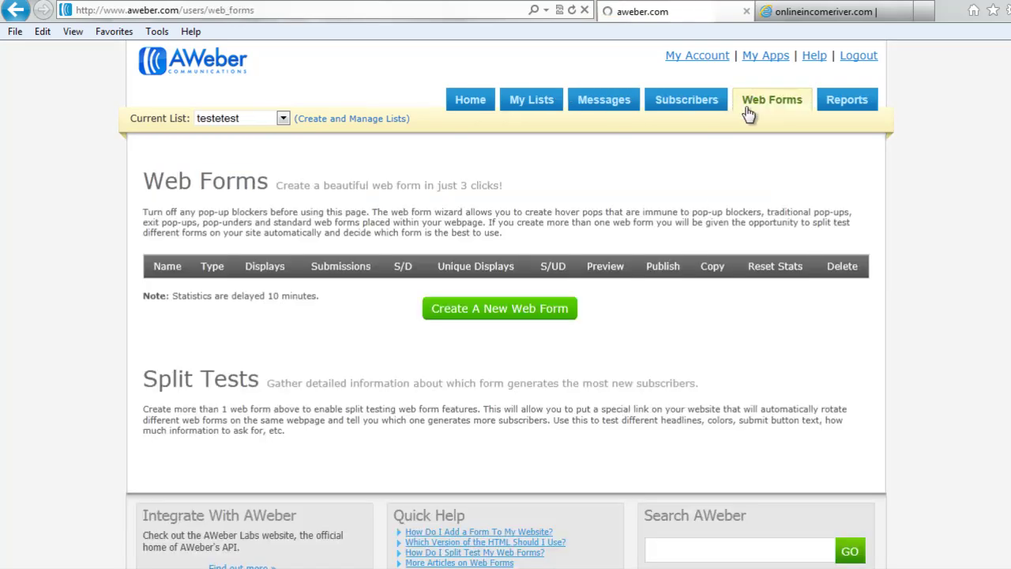
- Start a new web form for the current list and look over its default Name and Email fields
{"action": "left_click", "coordinate": [470, 317]}
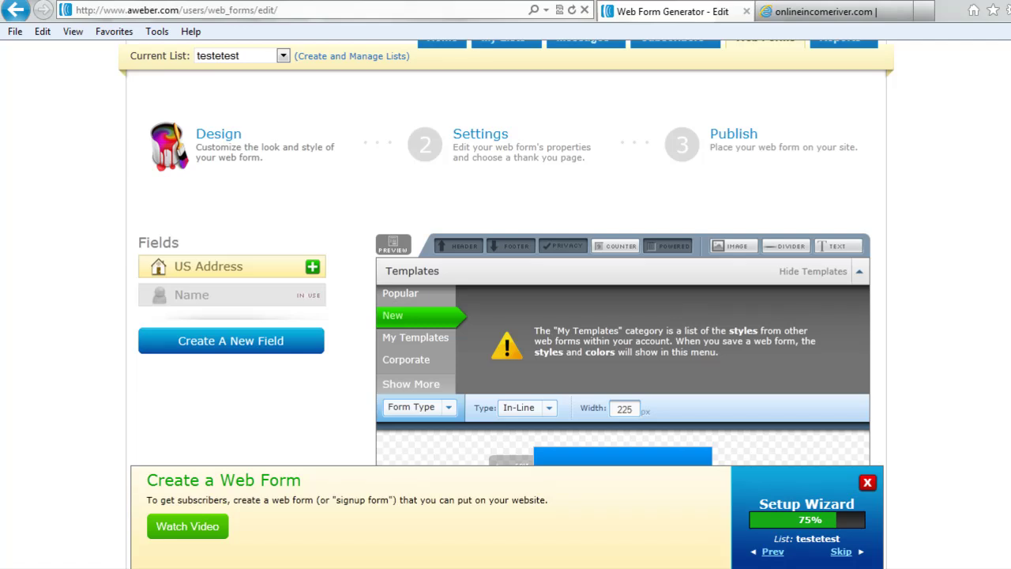
{"action": "scroll", "coordinate": [1008, 224], "scroll_direction": "down", "scroll_amount": 3}
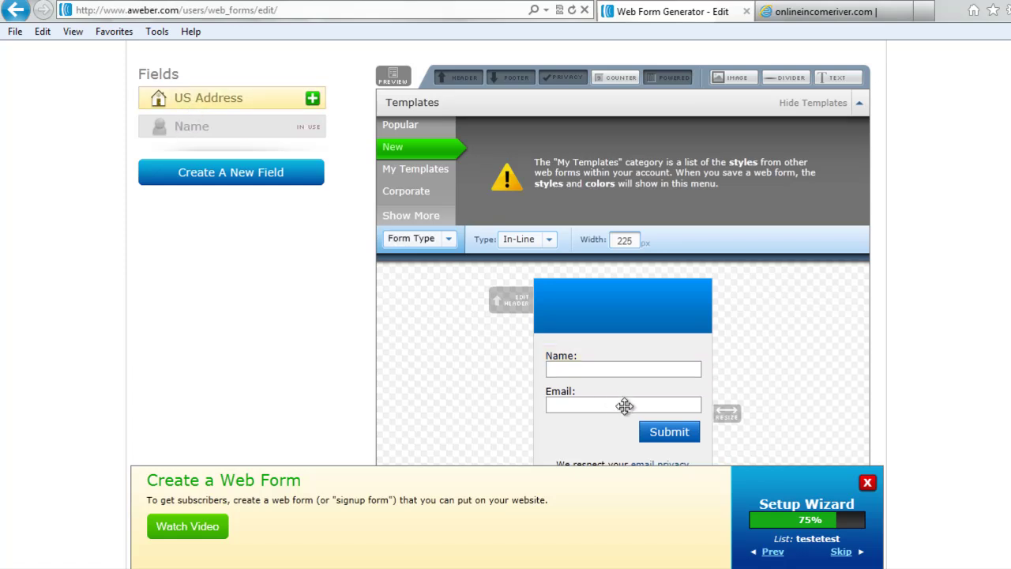
{"action": "mouse_move", "coordinate": [568, 374]}
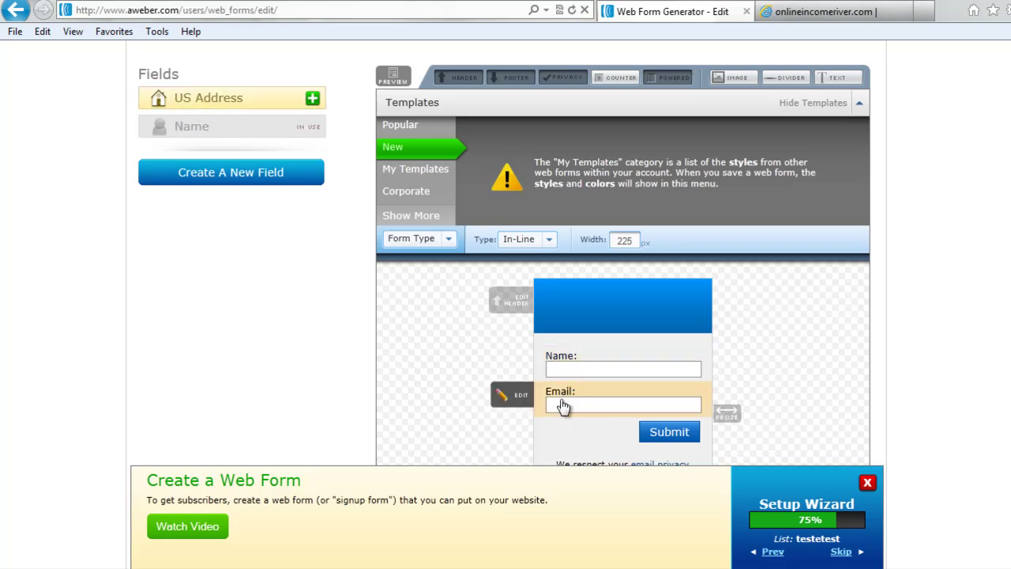
- Try adding and removing the US Address field, and try collecting the name as First & Last Name instead of Full Name
{"action": "left_click", "coordinate": [309, 102]}
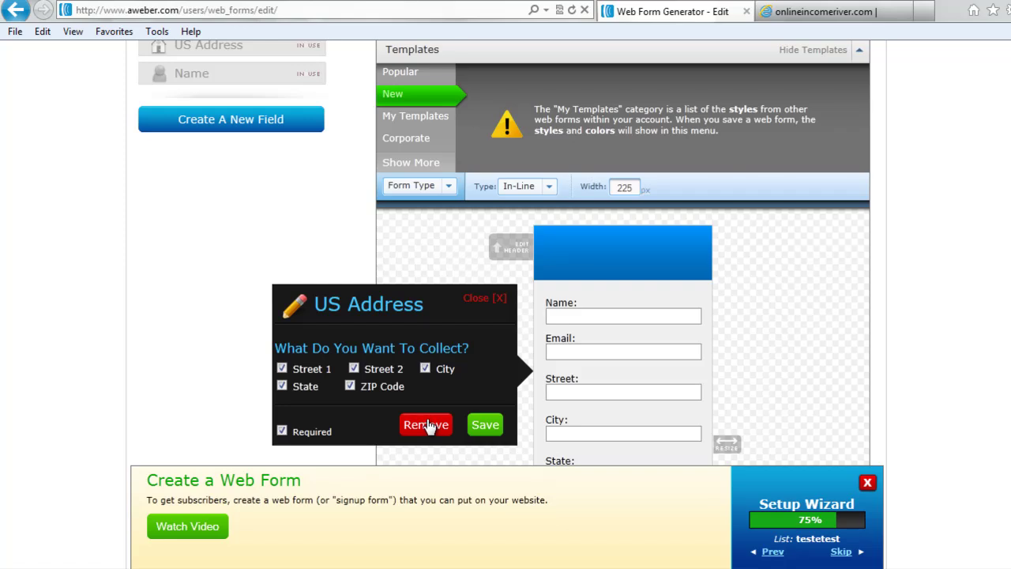
{"action": "left_click", "coordinate": [427, 424]}
{"action": "left_click", "coordinate": [231, 131]}
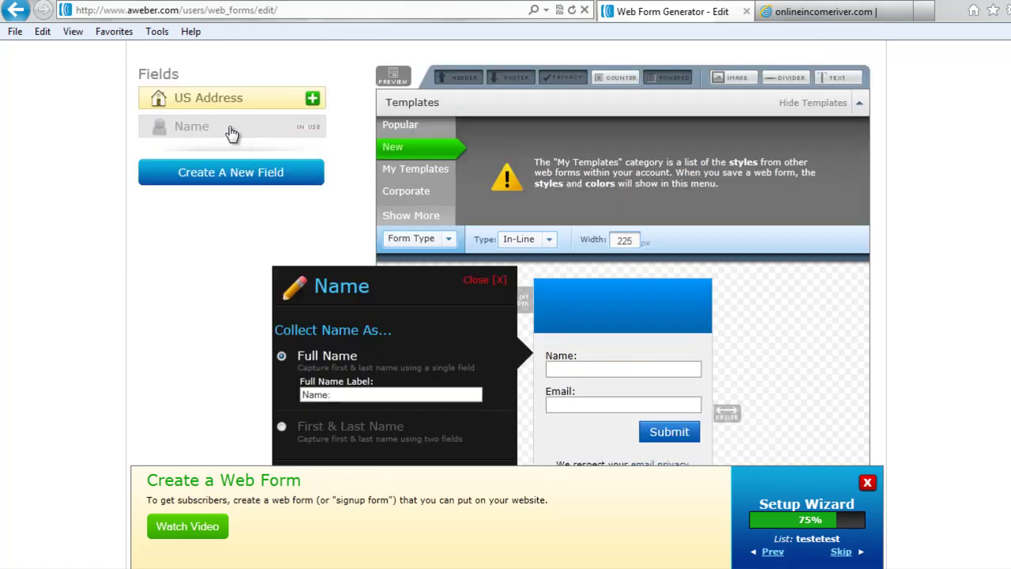
{"action": "left_click", "coordinate": [282, 428]}
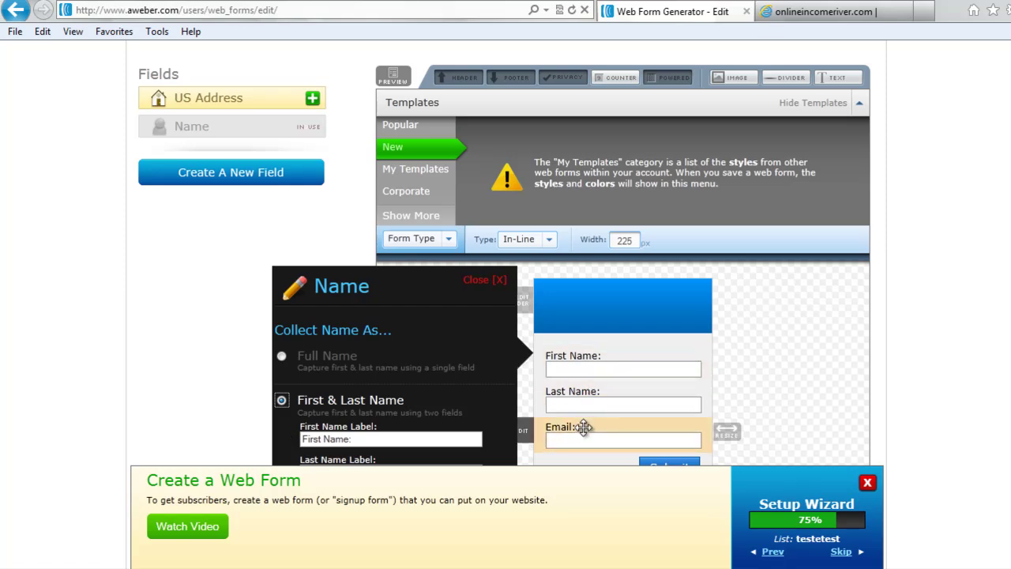
{"action": "left_click", "coordinate": [282, 357]}
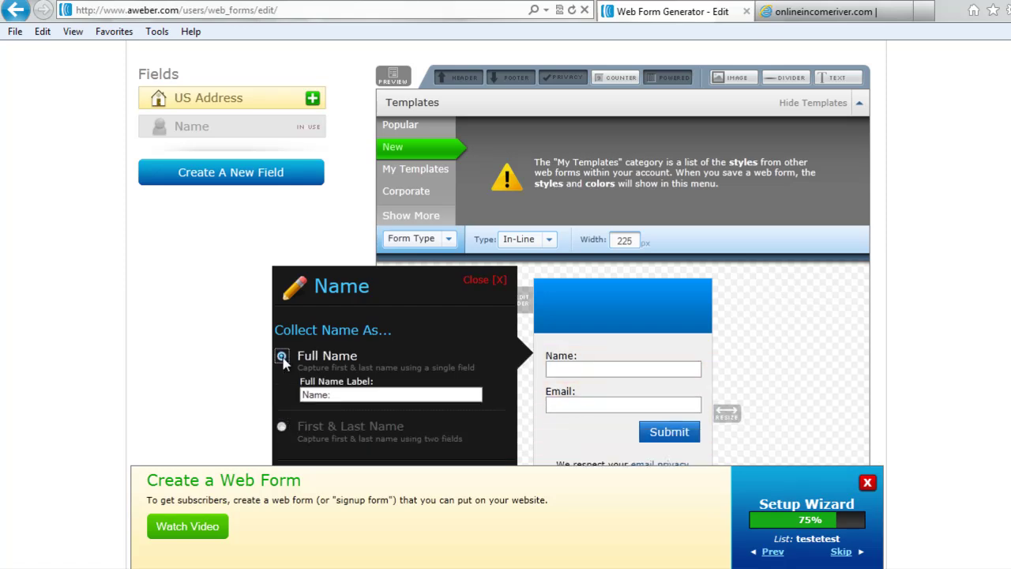
{"action": "left_click", "coordinate": [478, 284]}
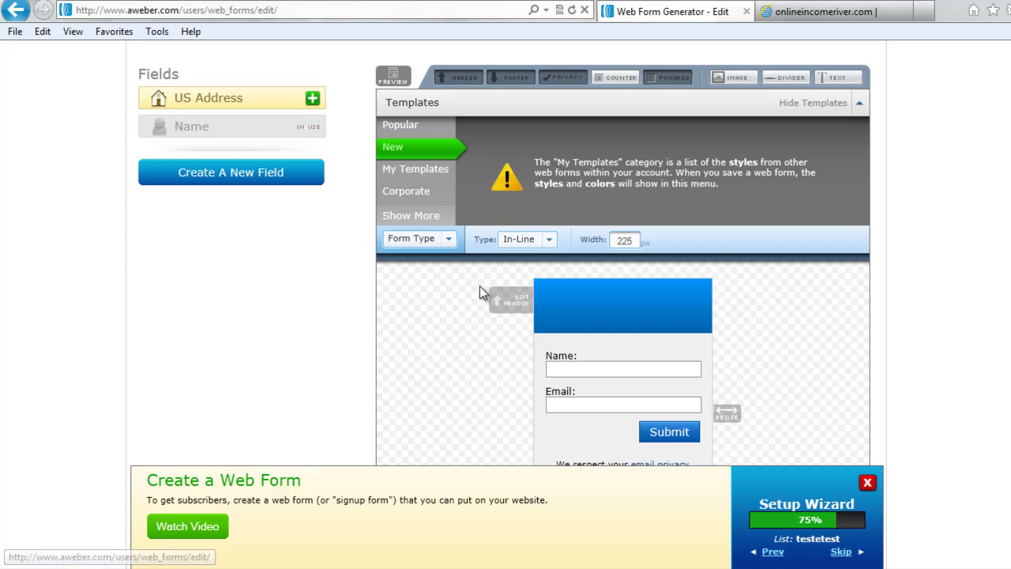
- Remove the Name field from the form and add it back below Email, collected as Full Name
{"action": "left_click", "coordinate": [705, 349]}
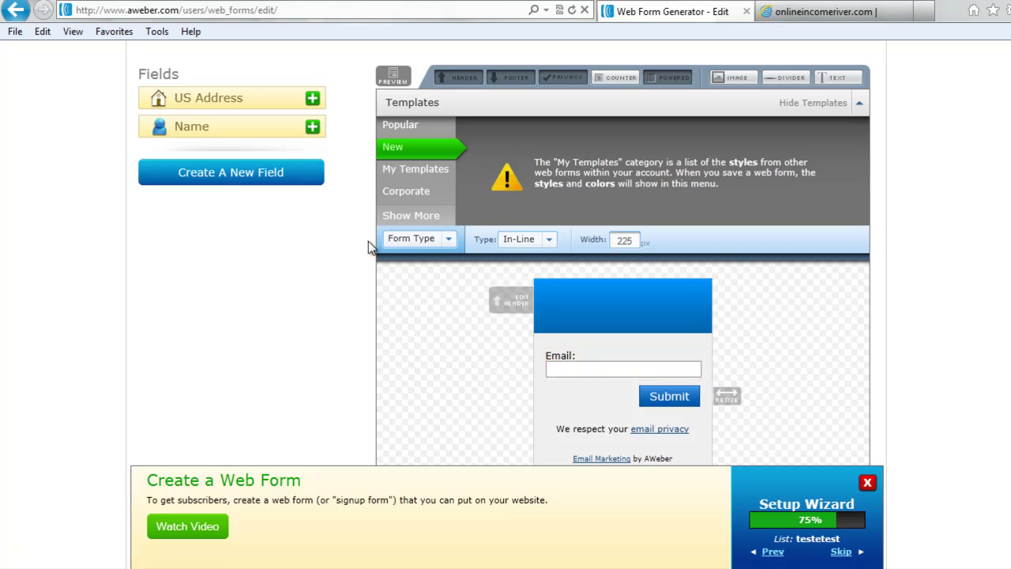
{"action": "left_click", "coordinate": [314, 128]}
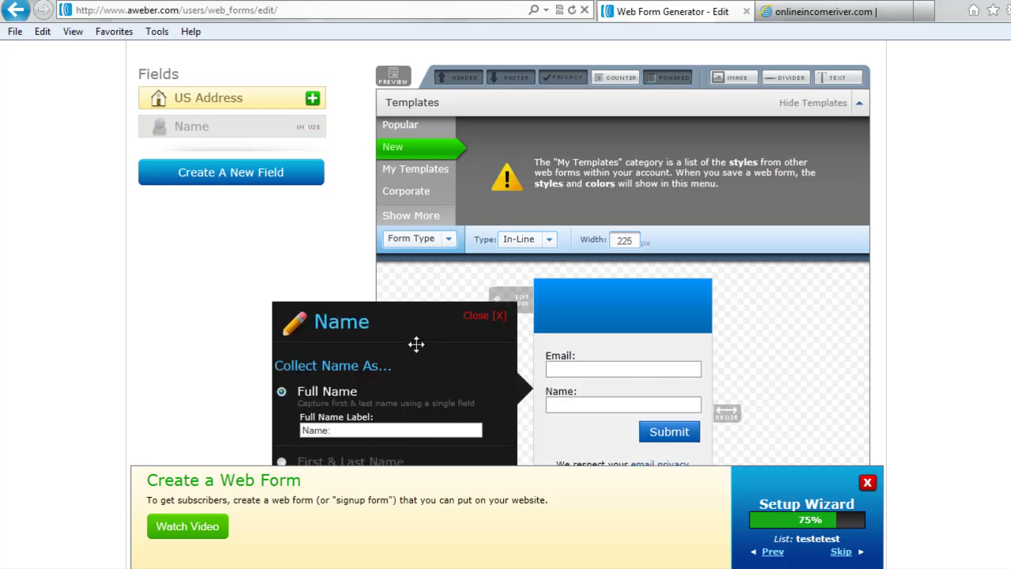
{"action": "scroll", "coordinate": [530, 383], "scroll_direction": "down", "scroll_amount": 1}
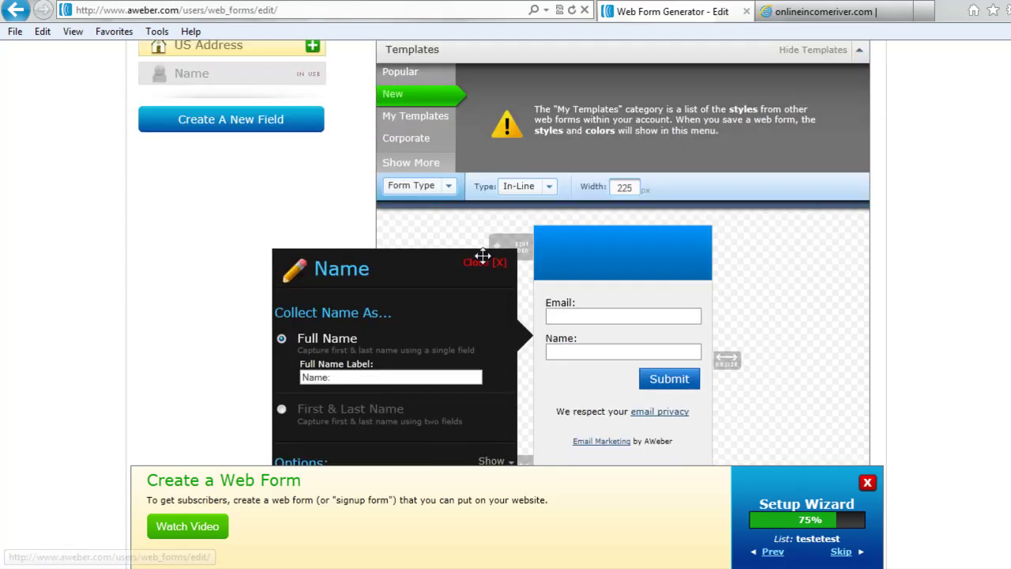
{"action": "left_click", "coordinate": [483, 259]}
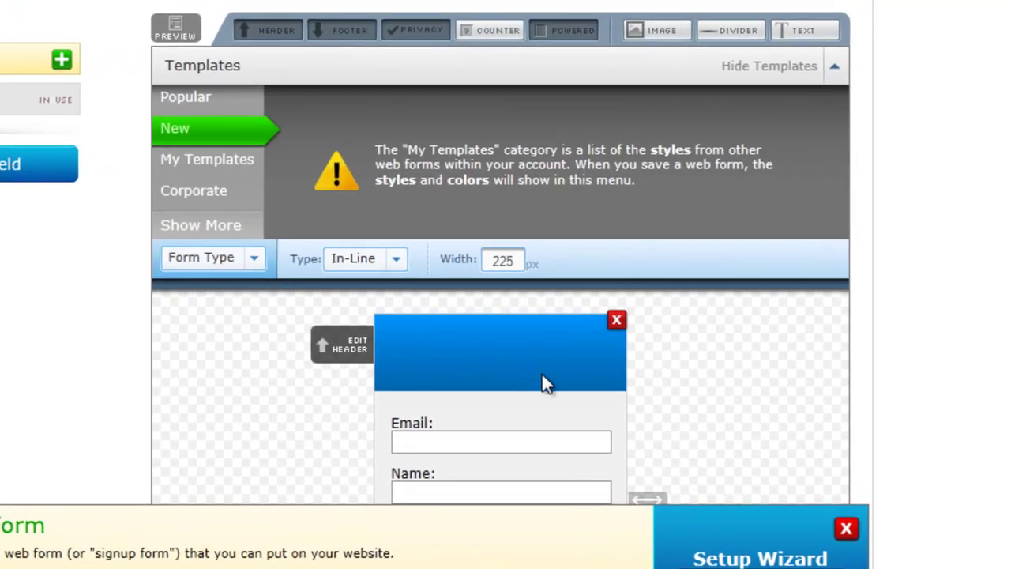
- Browse the Popular form templates and load the unstyled Basic template
{"action": "left_click", "coordinate": [294, 13]}
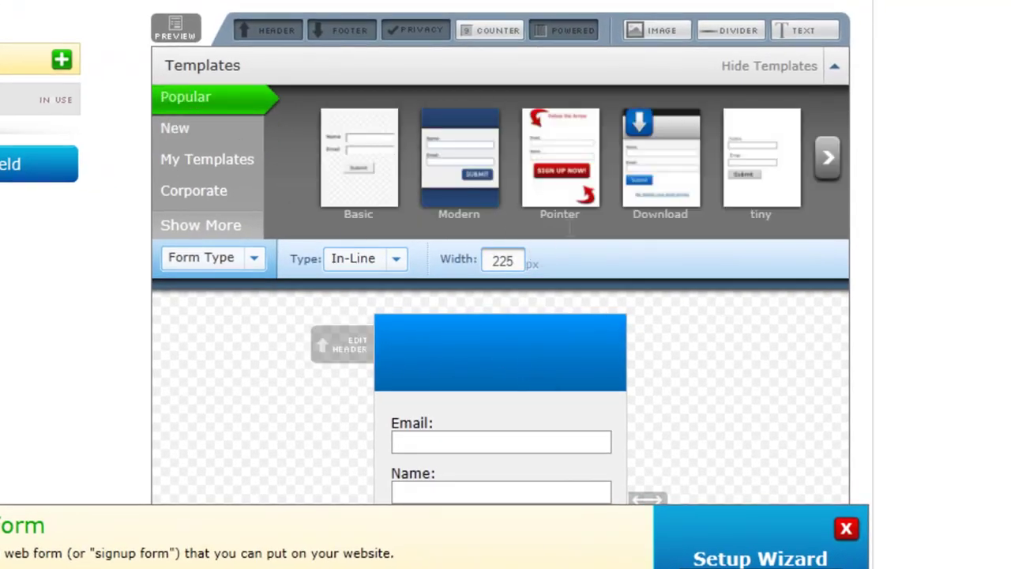
{"action": "left_click", "coordinate": [828, 158]}
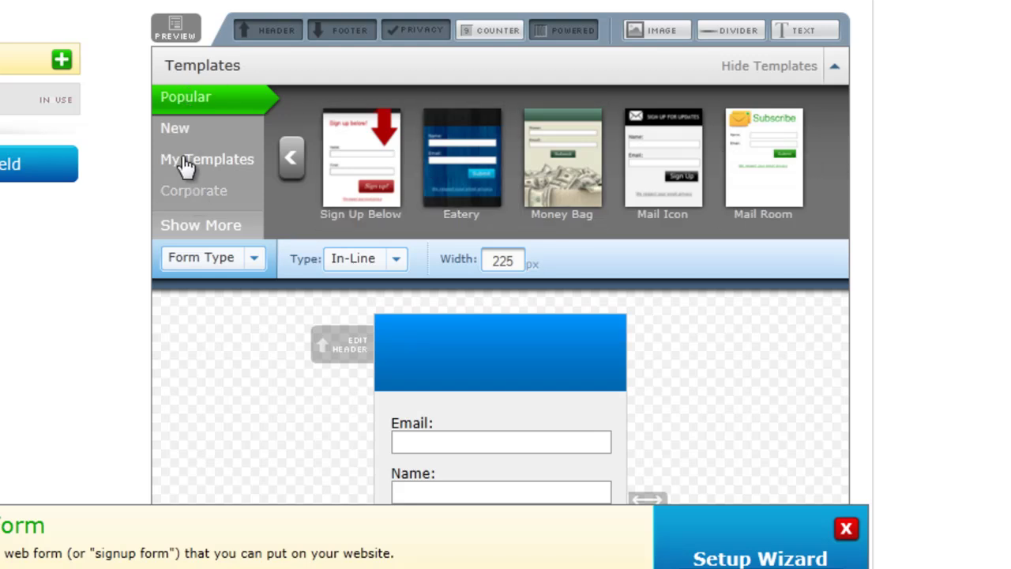
{"action": "left_click", "coordinate": [290, 157]}
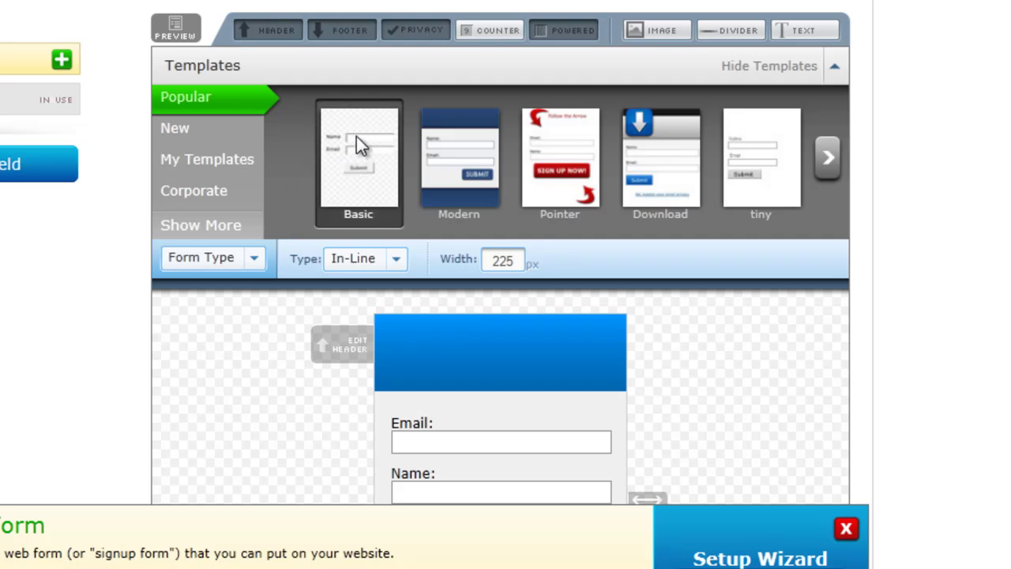
{"action": "left_click", "coordinate": [356, 139]}
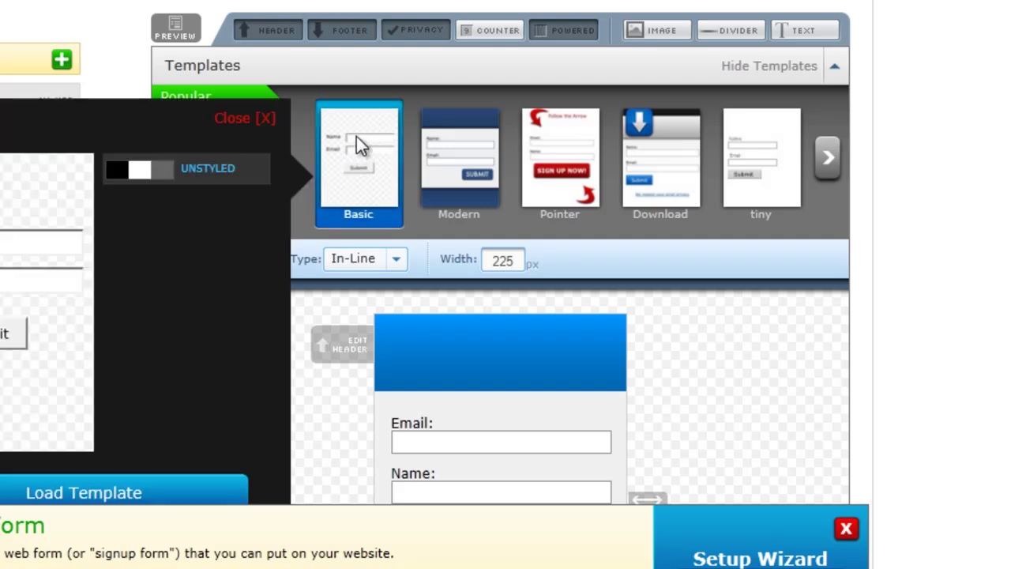
{"action": "left_click", "coordinate": [116, 485]}
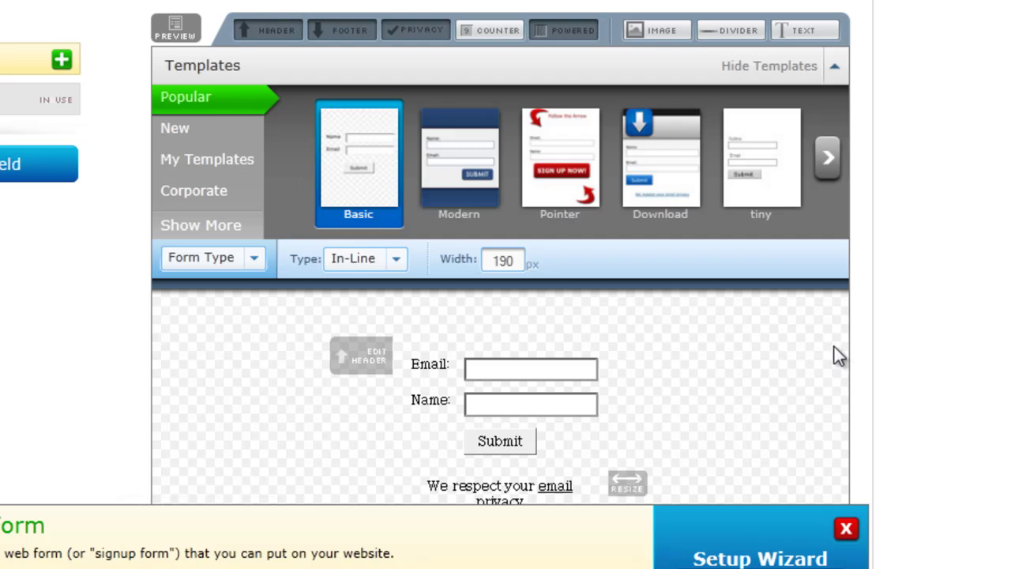
- Remove the header and the footer from the web form
{"action": "scroll", "coordinate": [595, 247], "scroll_direction": "down", "scroll_amount": 3}
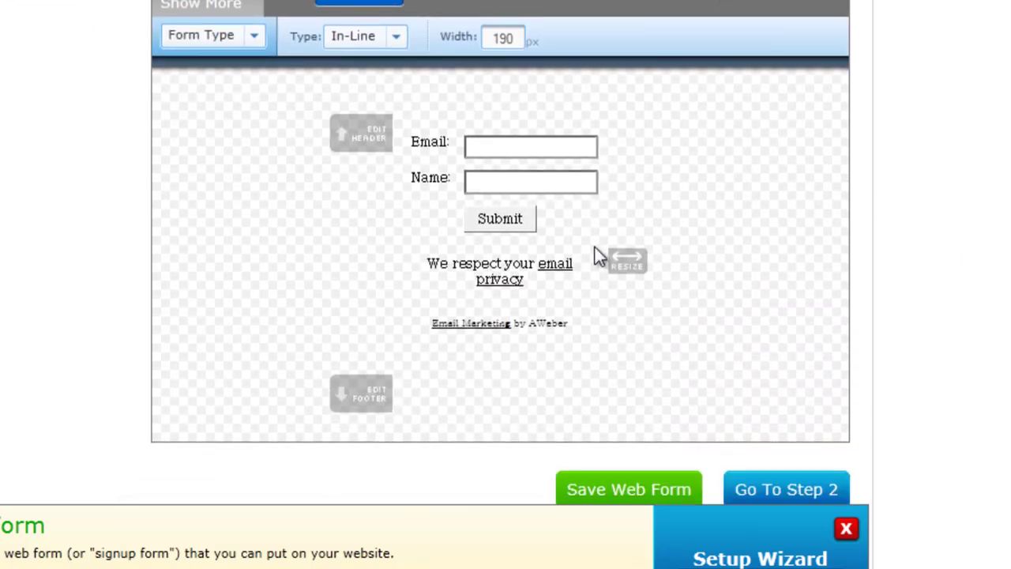
{"action": "left_click", "coordinate": [596, 109]}
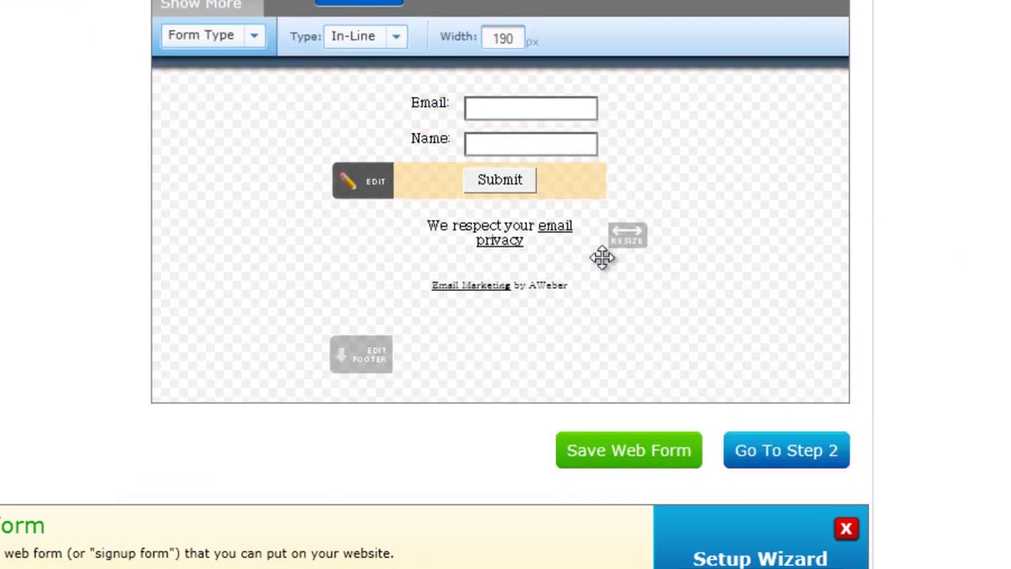
{"action": "left_click", "coordinate": [596, 326]}
- Examine the Powered By AWeber line's affiliate and alignment settings, and the email privacy line
{"action": "mouse_move", "coordinate": [476, 298]}
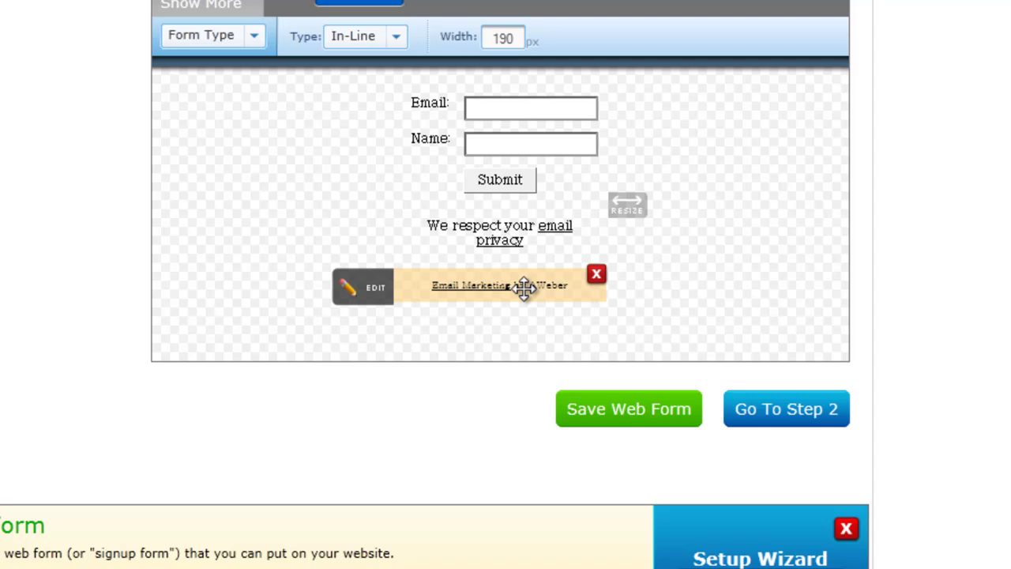
{"action": "left_click", "coordinate": [377, 290]}
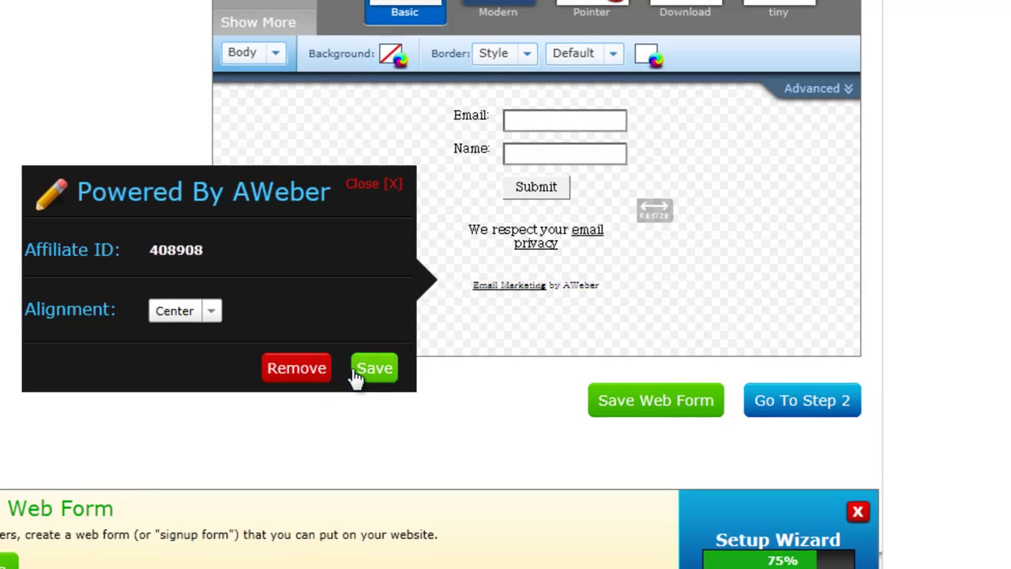
{"action": "left_click", "coordinate": [454, 350]}
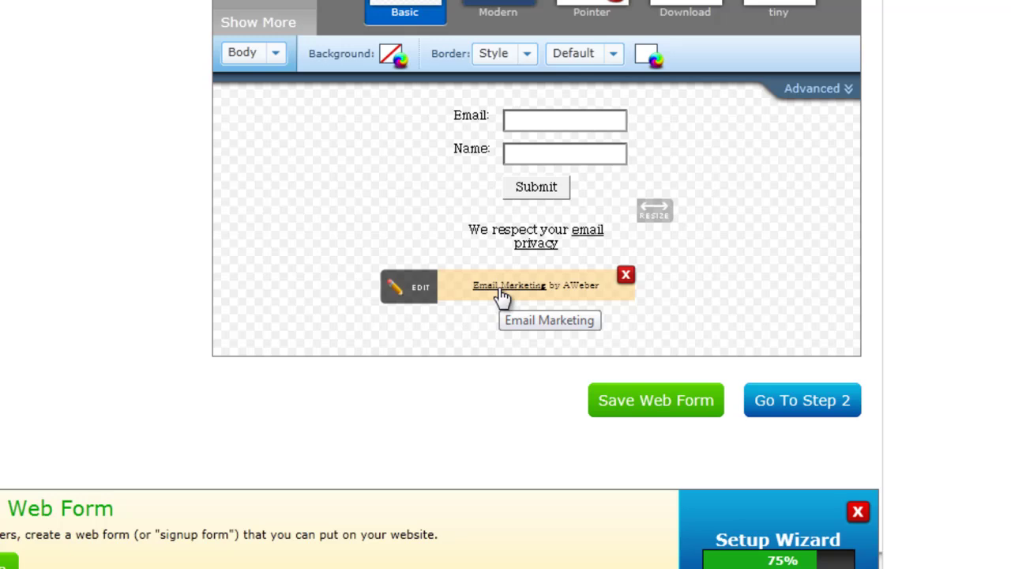
{"action": "mouse_move", "coordinate": [560, 226]}
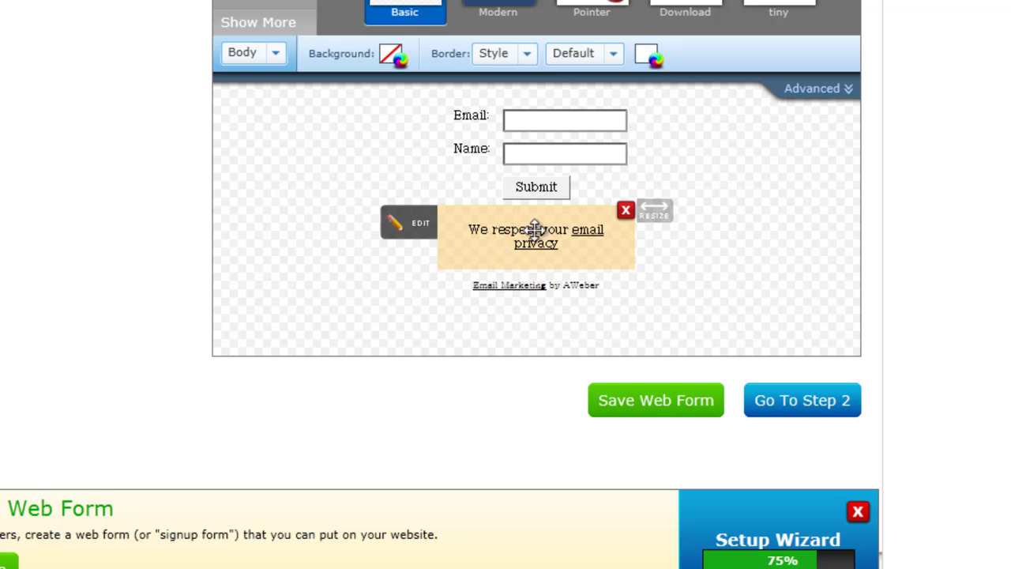
{"action": "scroll", "coordinate": [667, 276], "scroll_direction": "up", "scroll_amount": 1}
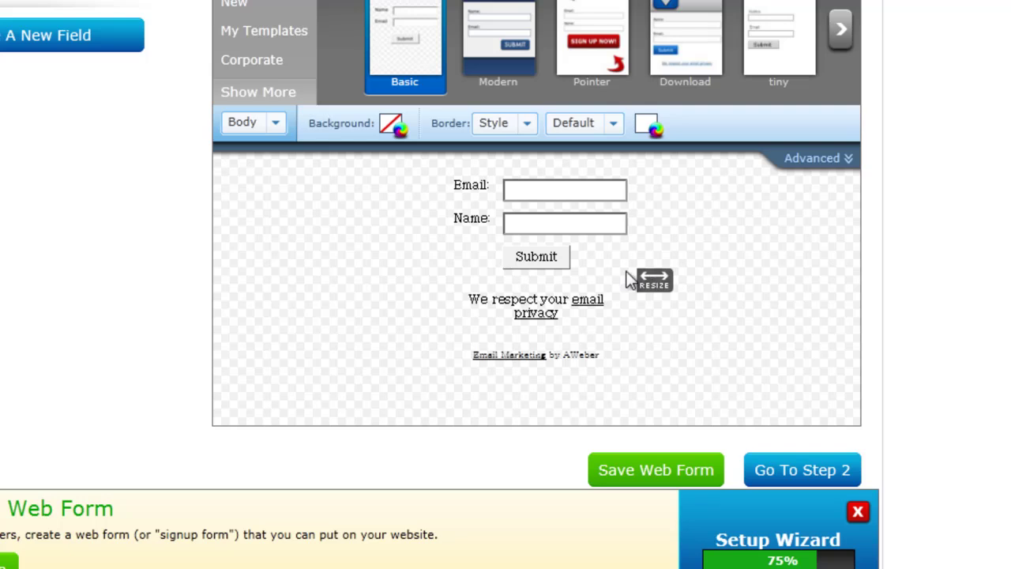
- Change the web form's Submit button text to "Get Instant Access" and save it
{"action": "mouse_move", "coordinate": [490, 270]}
{"action": "mouse_move", "coordinate": [618, 286]}
{"action": "mouse_move", "coordinate": [548, 261]}
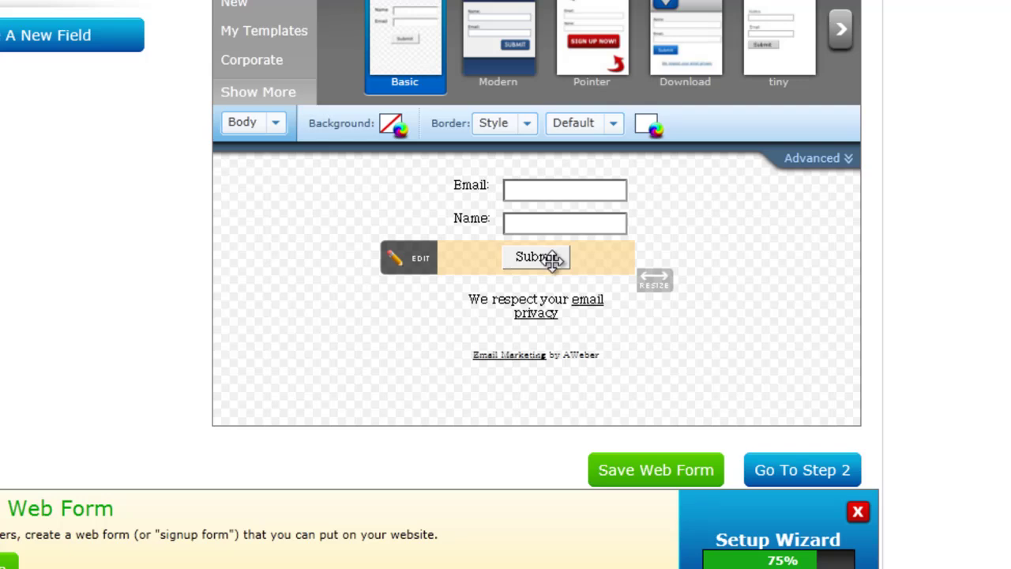
{"action": "left_click", "coordinate": [419, 261]}
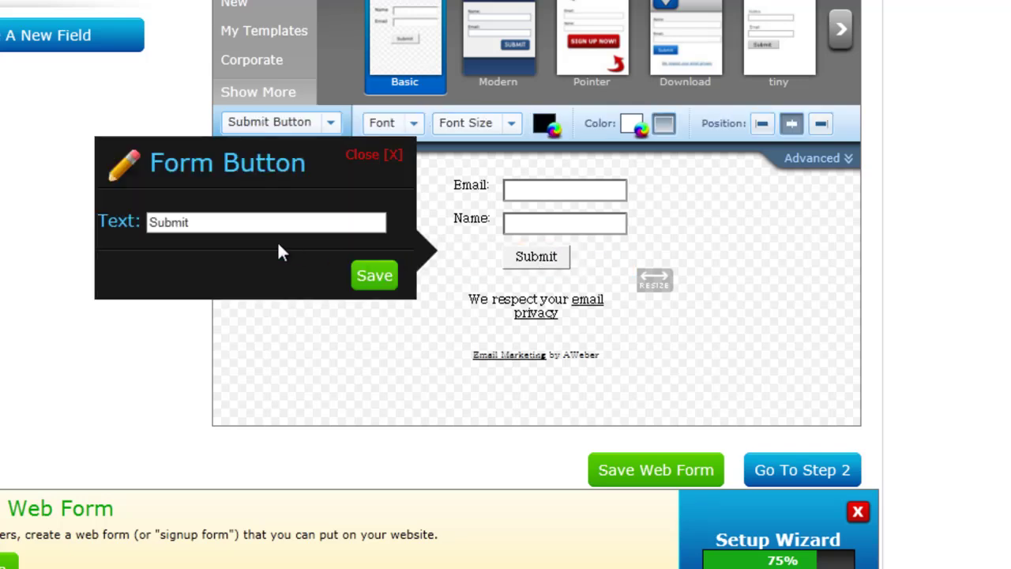
{"action": "left_click_drag", "start_coordinate": [230, 222], "coordinate": [116, 237]}
{"action": "type", "text": "G"}
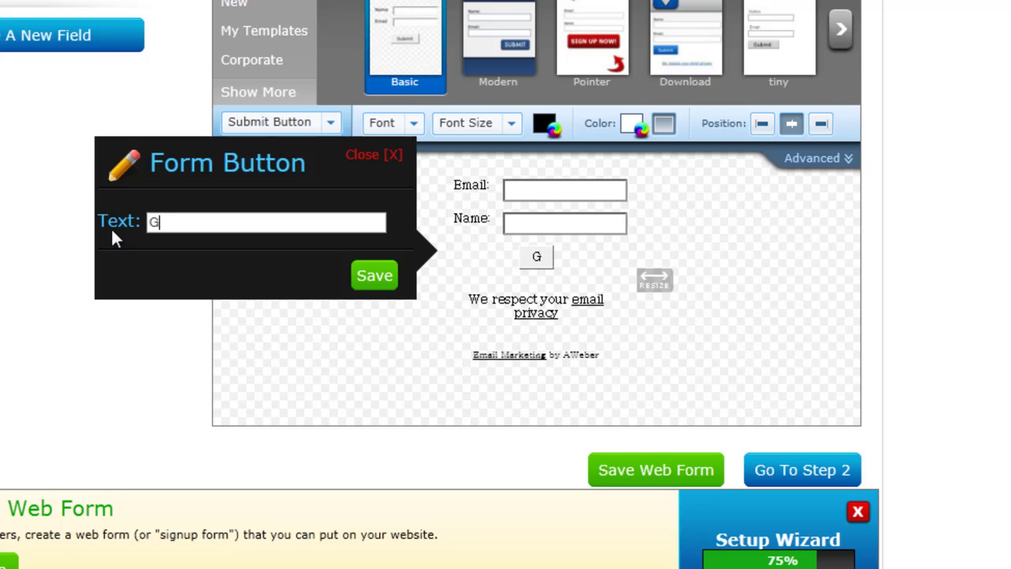
{"action": "type", "text": "et Instant Access"}
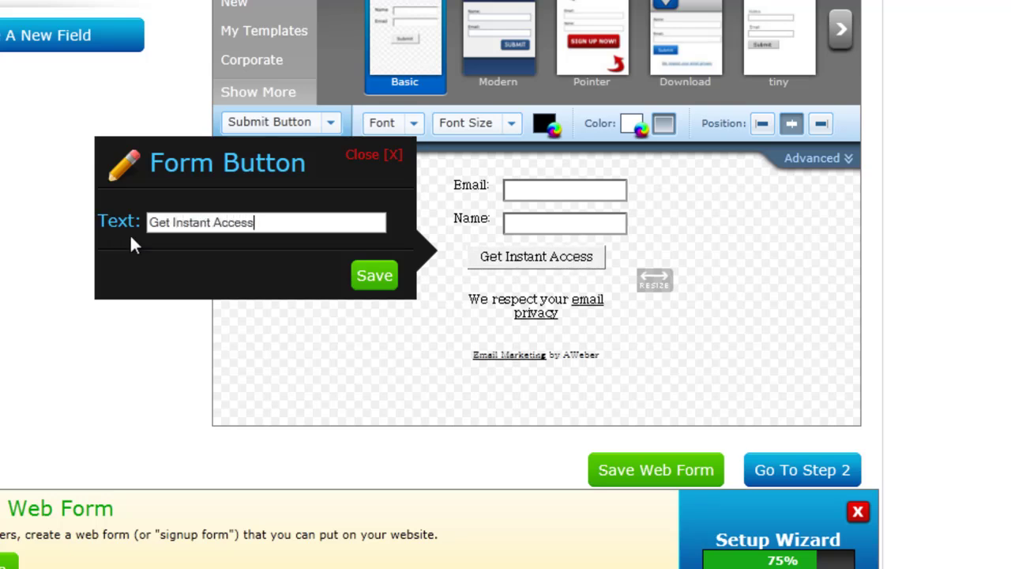
{"action": "left_click", "coordinate": [373, 276]}
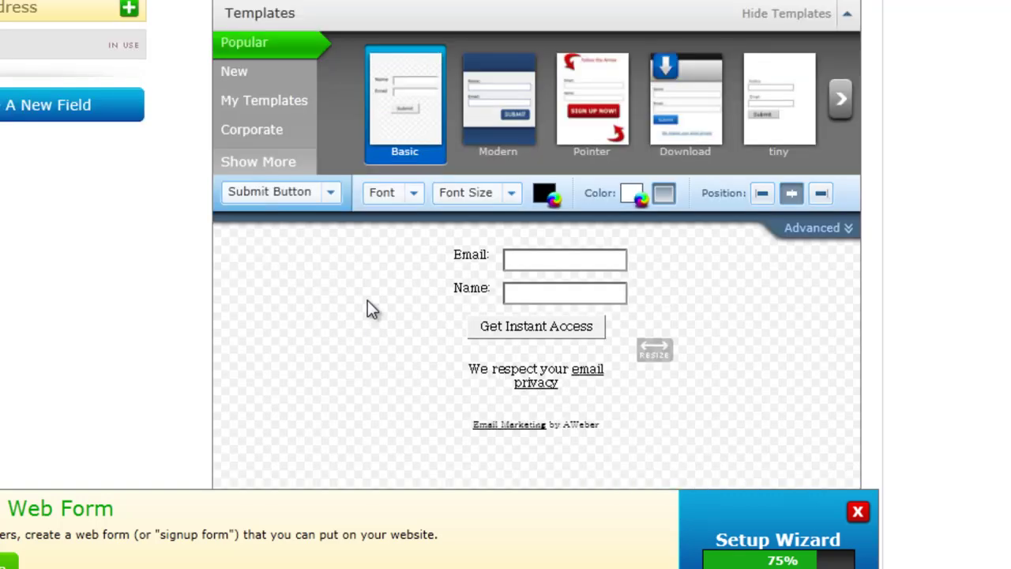
- Continue to the web form's basic settings and review the form name and Facebook registration option
{"action": "scroll", "coordinate": [367, 300], "scroll_direction": "down", "scroll_amount": 1}
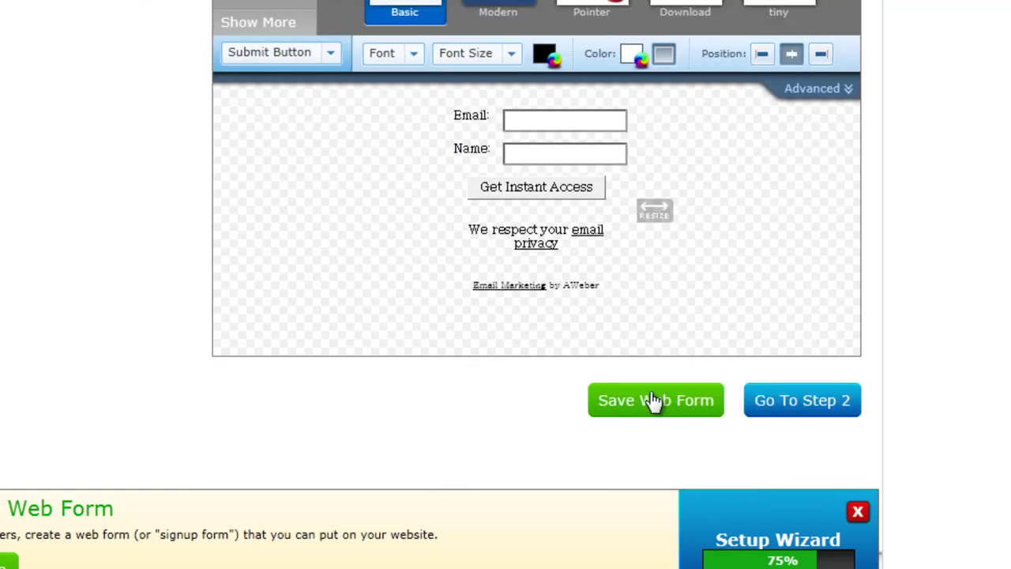
{"action": "left_click", "coordinate": [786, 412]}
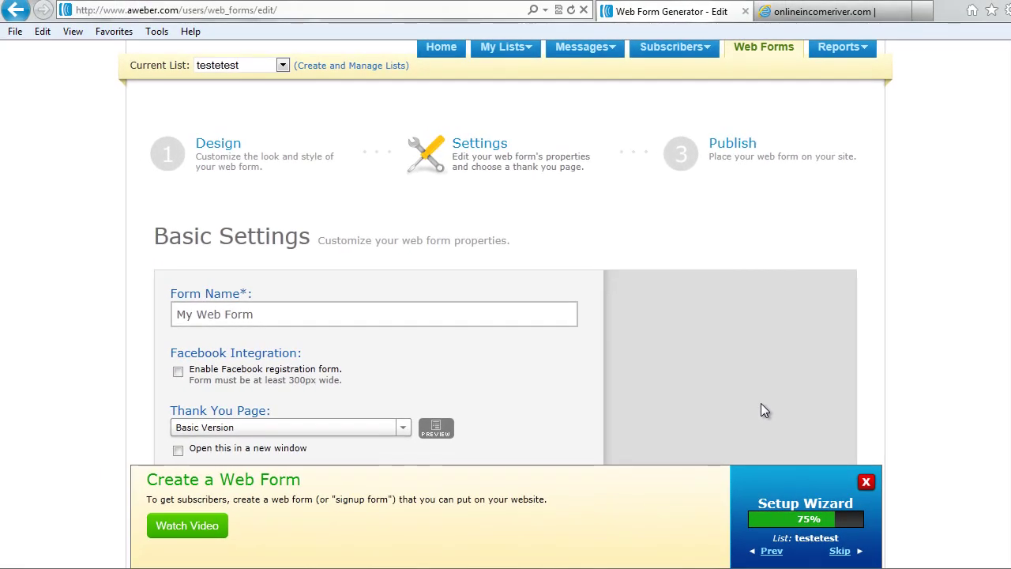
{"action": "left_click", "coordinate": [213, 373]}
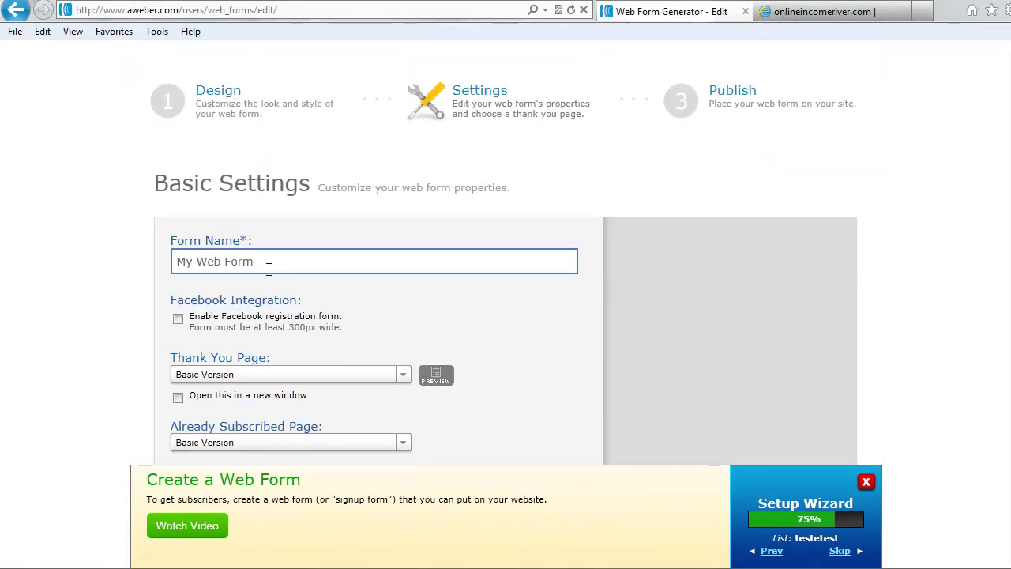
{"action": "scroll", "coordinate": [278, 280], "scroll_direction": "down", "scroll_amount": 2}
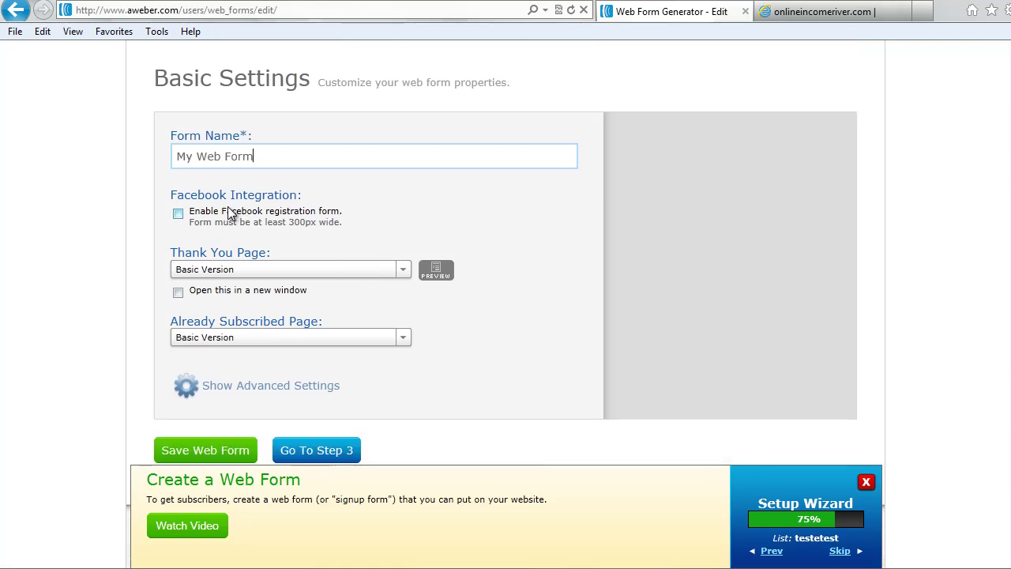
{"action": "scroll", "coordinate": [229, 217], "scroll_direction": "down", "scroll_amount": 1}
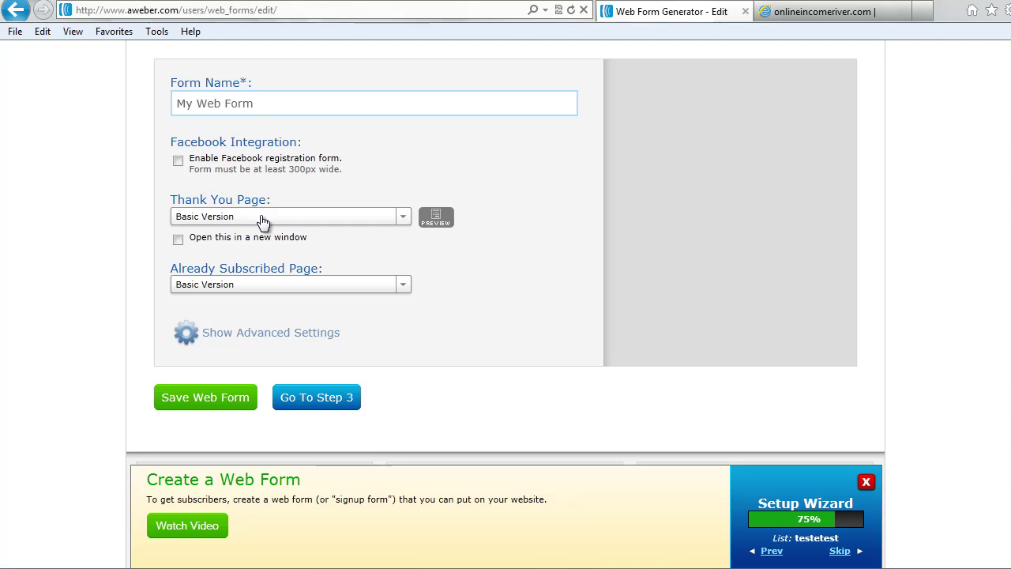
- Preview the Basic Version thank you page and look over the other thank you page options
{"action": "left_click", "coordinate": [435, 219]}
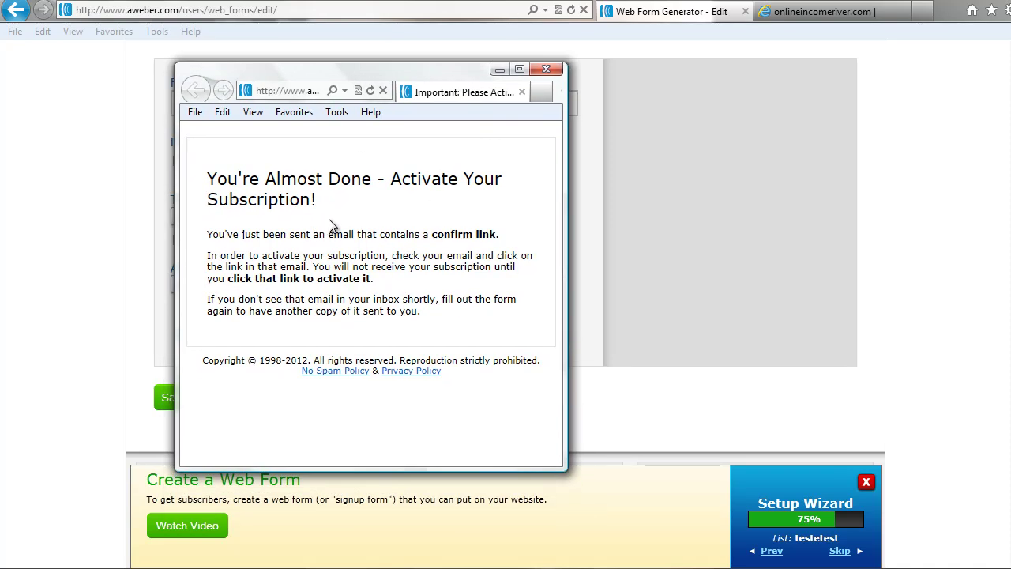
{"action": "left_click", "coordinate": [545, 71]}
{"action": "left_click", "coordinate": [403, 219]}
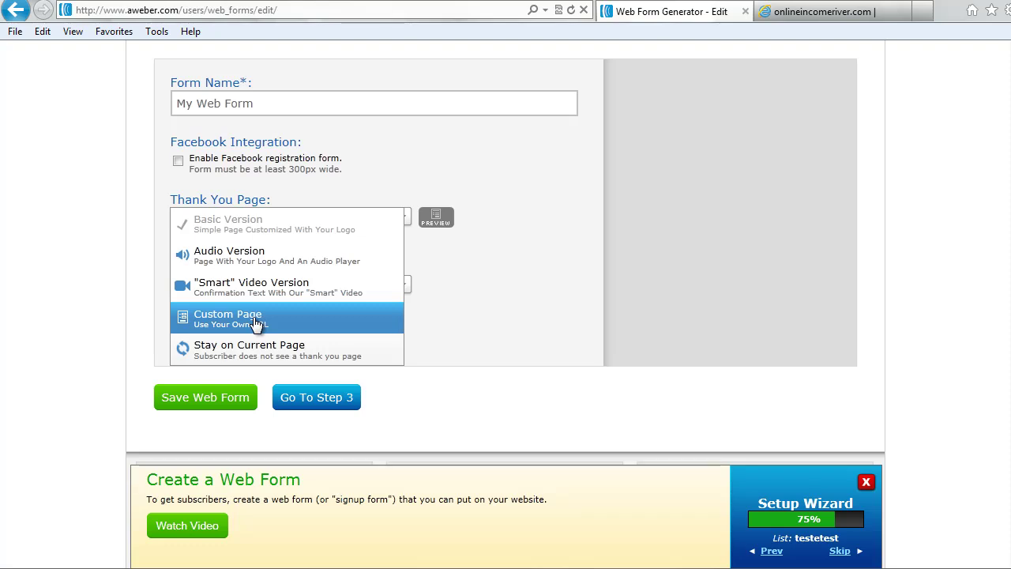
{"action": "left_click", "coordinate": [392, 172]}
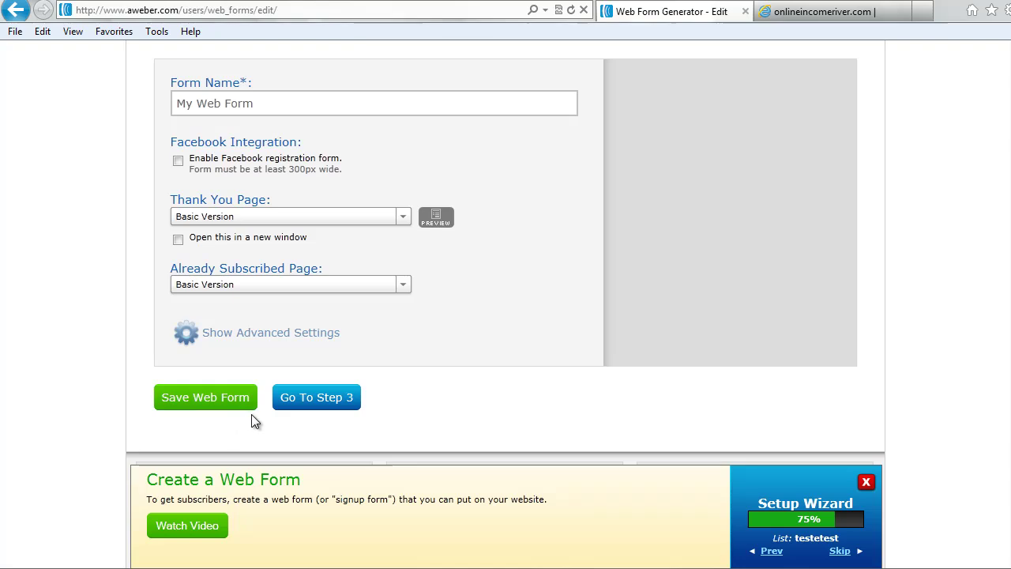
- Save the web form for publishing and choose to install the form yourself
{"action": "left_click", "coordinate": [312, 404]}
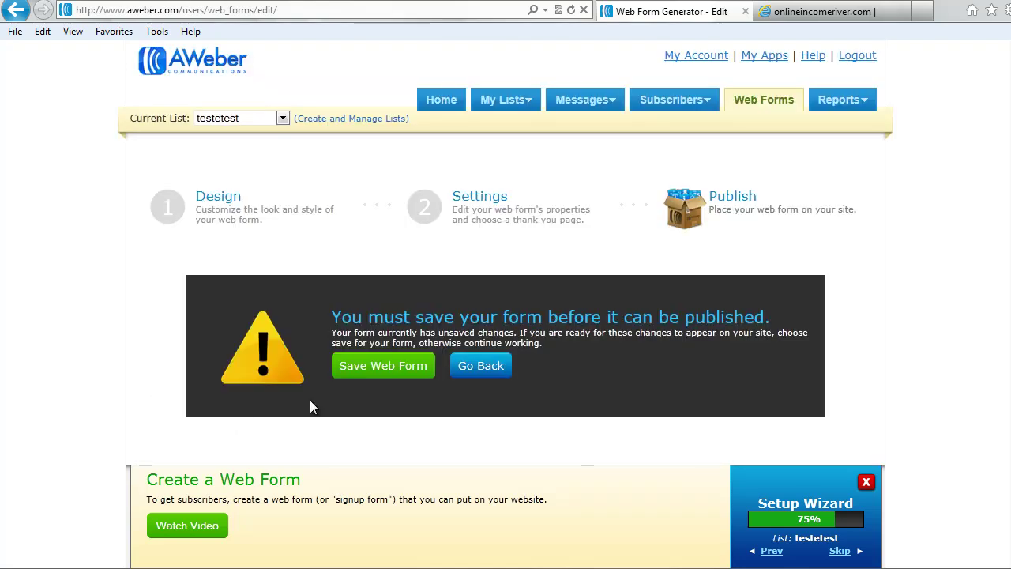
{"action": "left_click", "coordinate": [383, 369]}
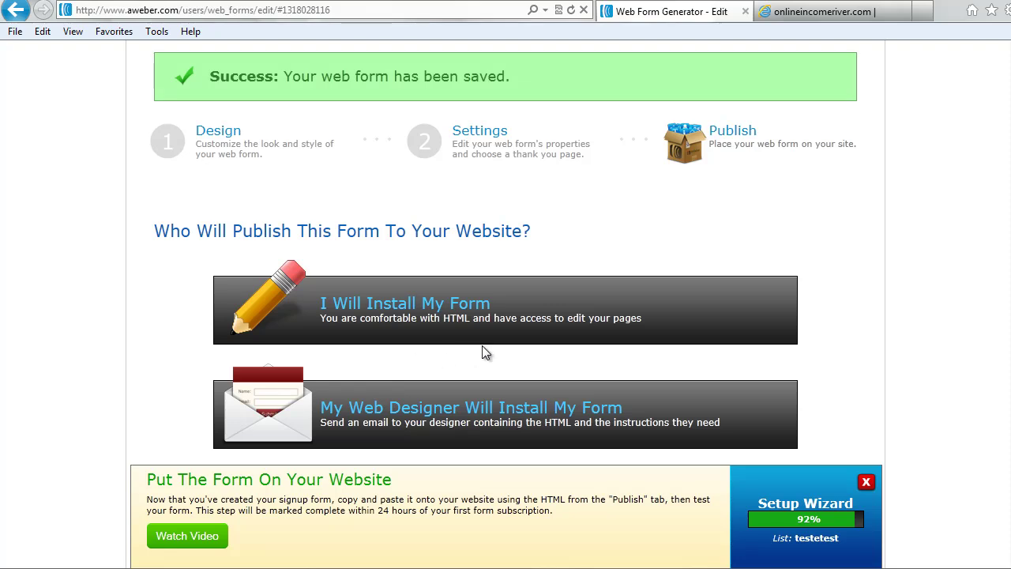
{"action": "scroll", "coordinate": [519, 343], "scroll_direction": "down", "scroll_amount": 3}
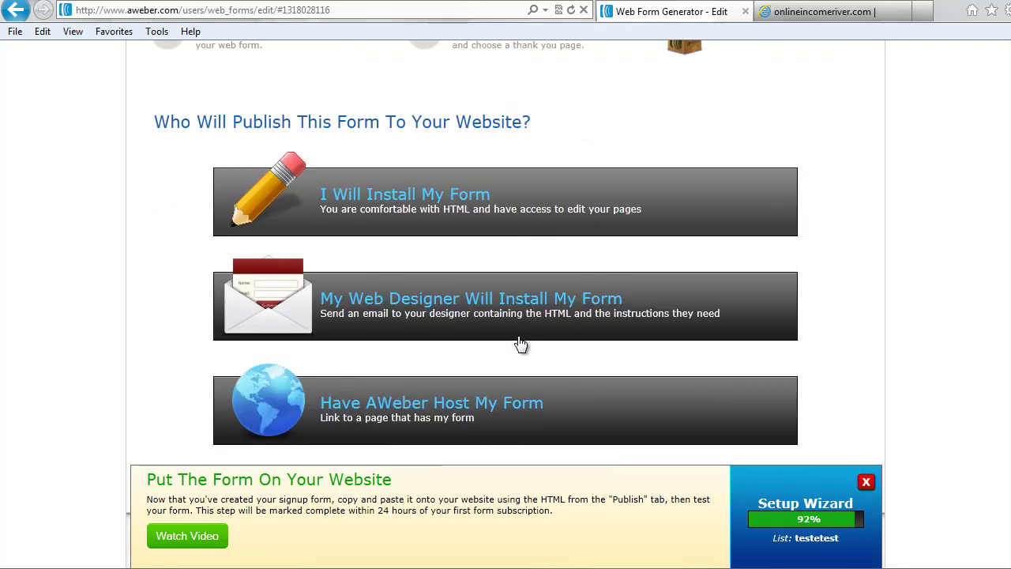
{"action": "left_click", "coordinate": [407, 207]}
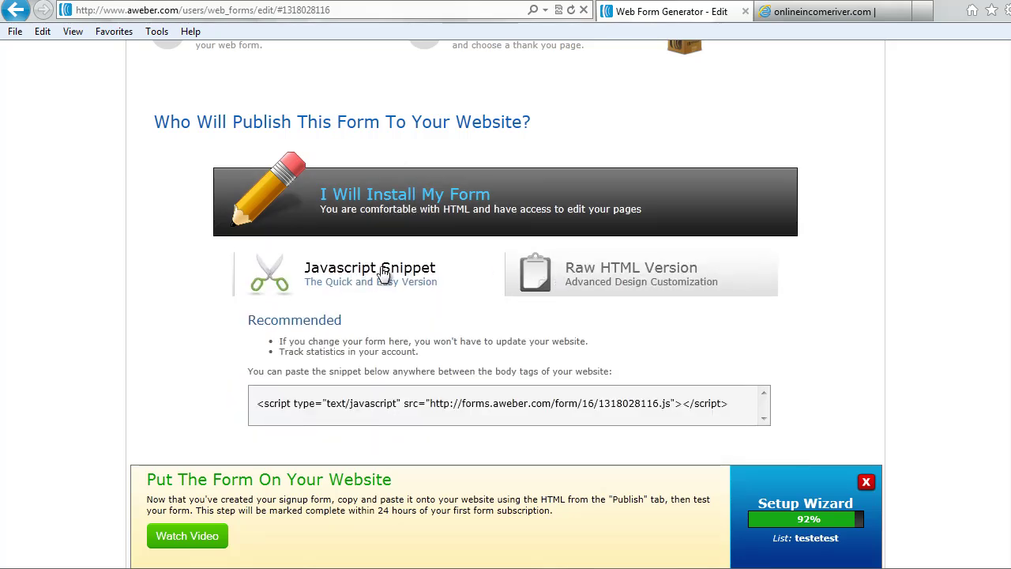
- Look at the raw HTML version of the form code, and copy the Javascript snippet instead
{"action": "left_click", "coordinate": [584, 282]}
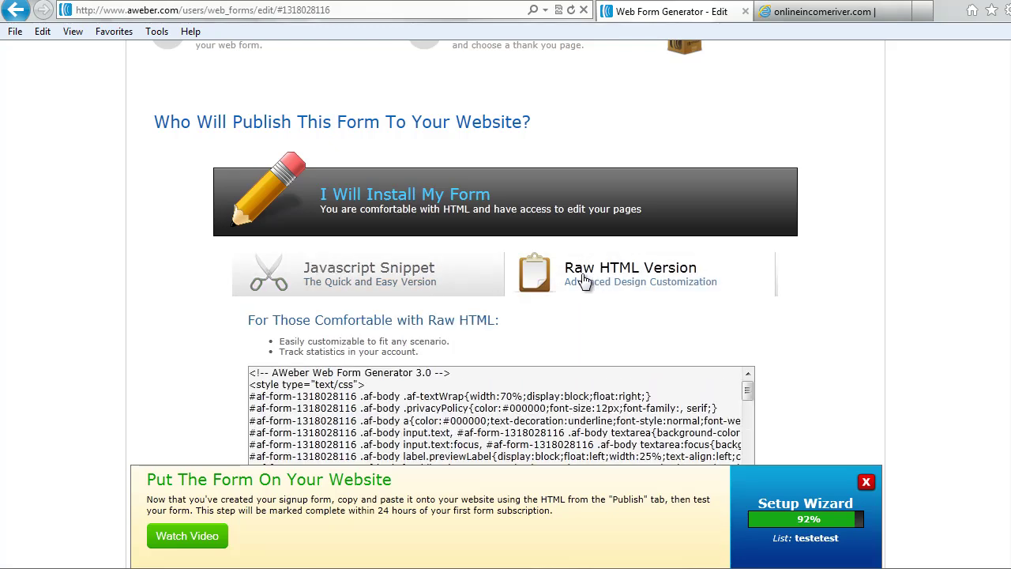
{"action": "scroll", "coordinate": [584, 282], "scroll_direction": "down", "scroll_amount": 2}
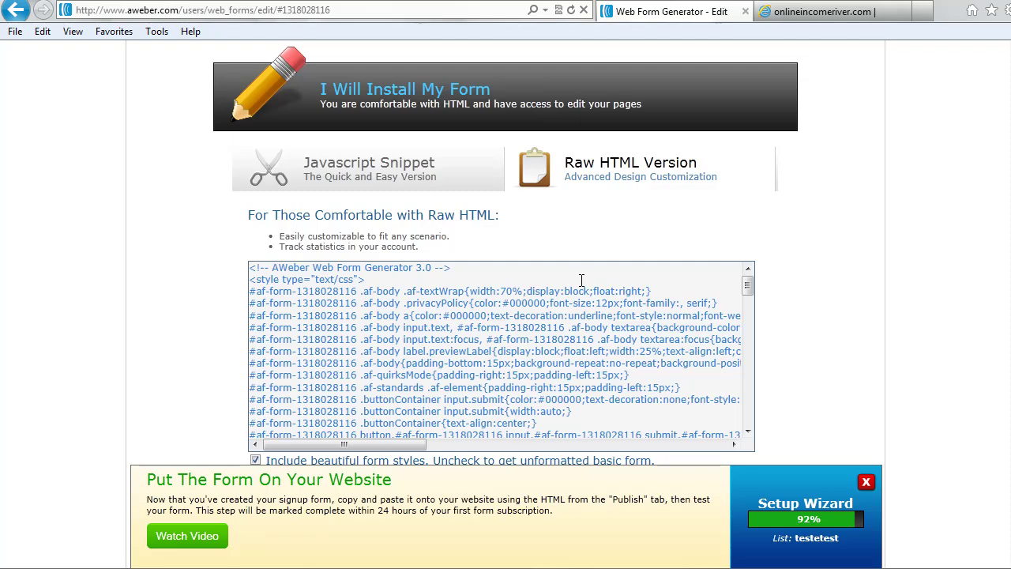
{"action": "left_click", "coordinate": [391, 181]}
{"action": "left_click", "coordinate": [424, 308]}
{"action": "key", "text": "ctrl+c"}
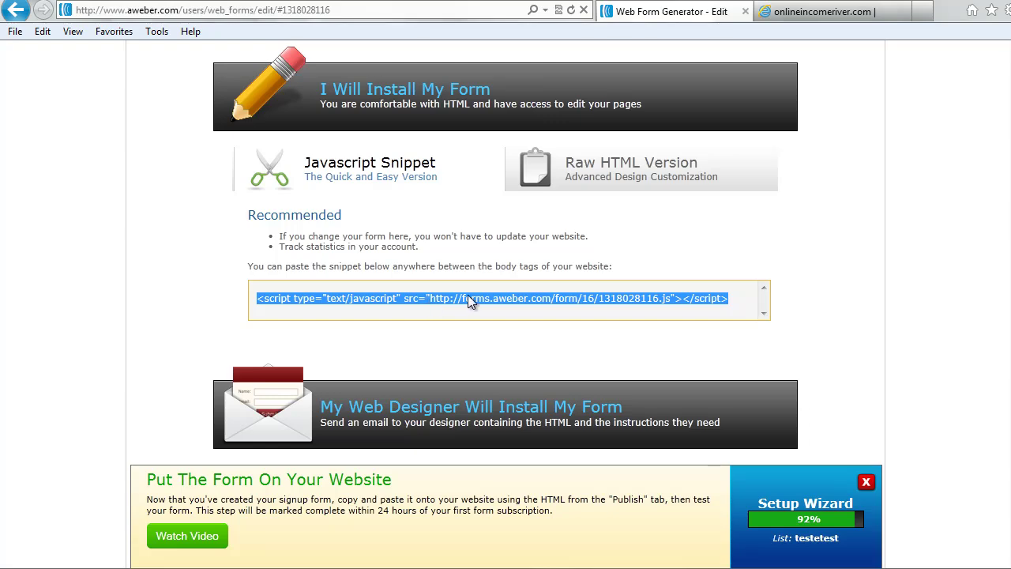
- Switch to the onlineincomeriver.com site, view its current newsletter form, and open the WordPress widget settings
{"action": "left_click", "coordinate": [804, 13]}
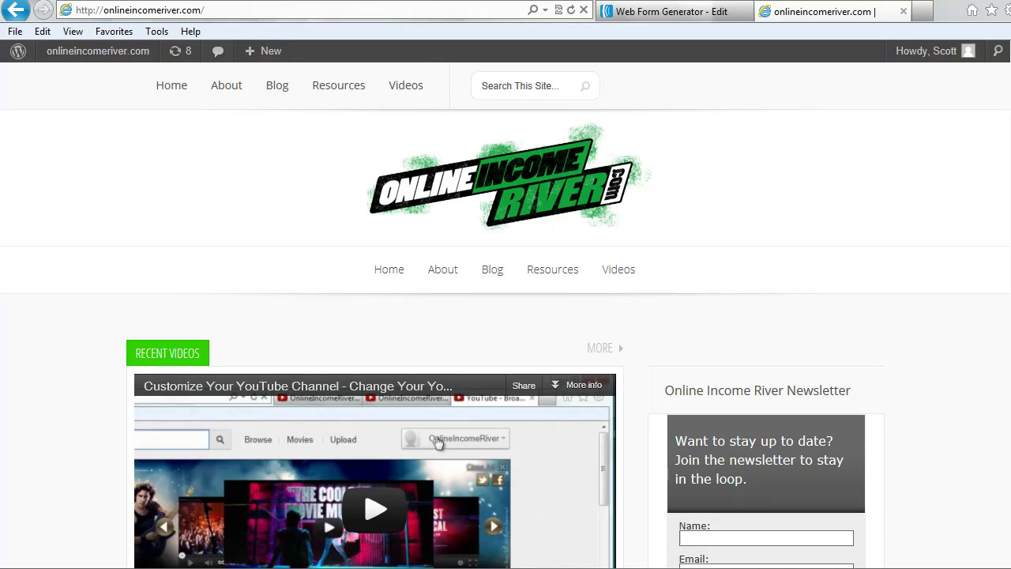
{"action": "scroll", "coordinate": [975, 215], "scroll_direction": "down", "scroll_amount": 3}
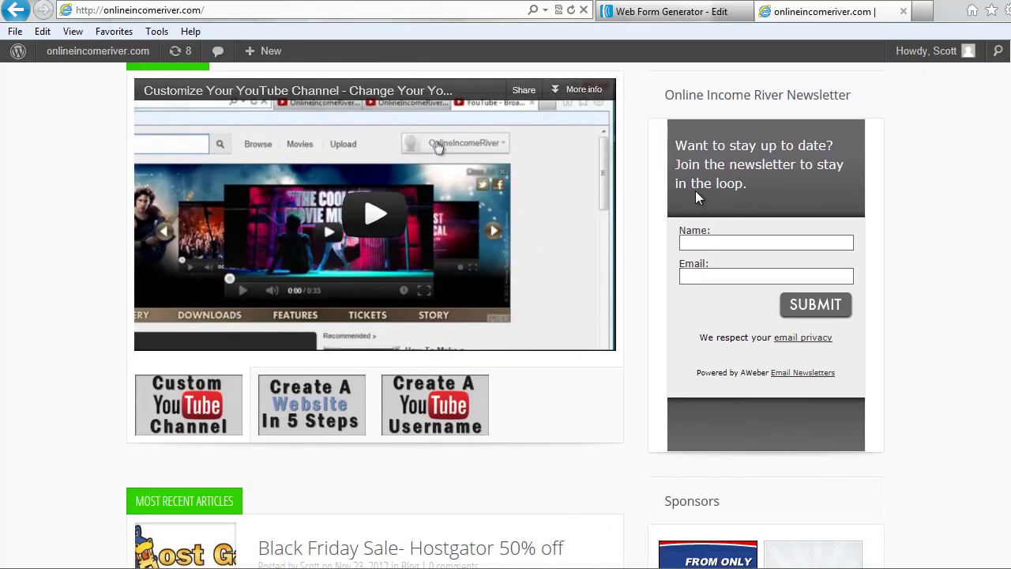
{"action": "mouse_move", "coordinate": [100, 52]}
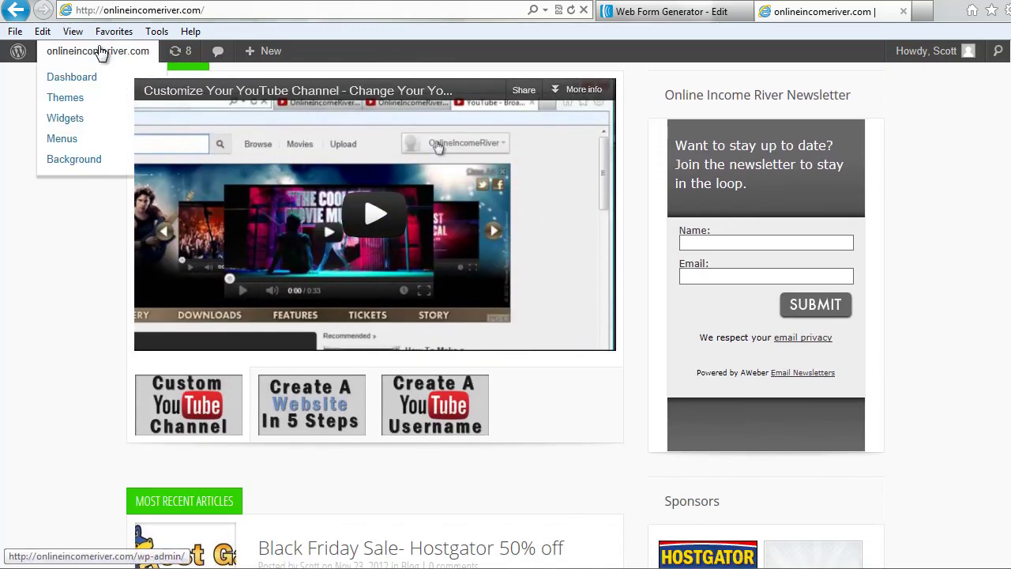
{"action": "left_click", "coordinate": [75, 120]}
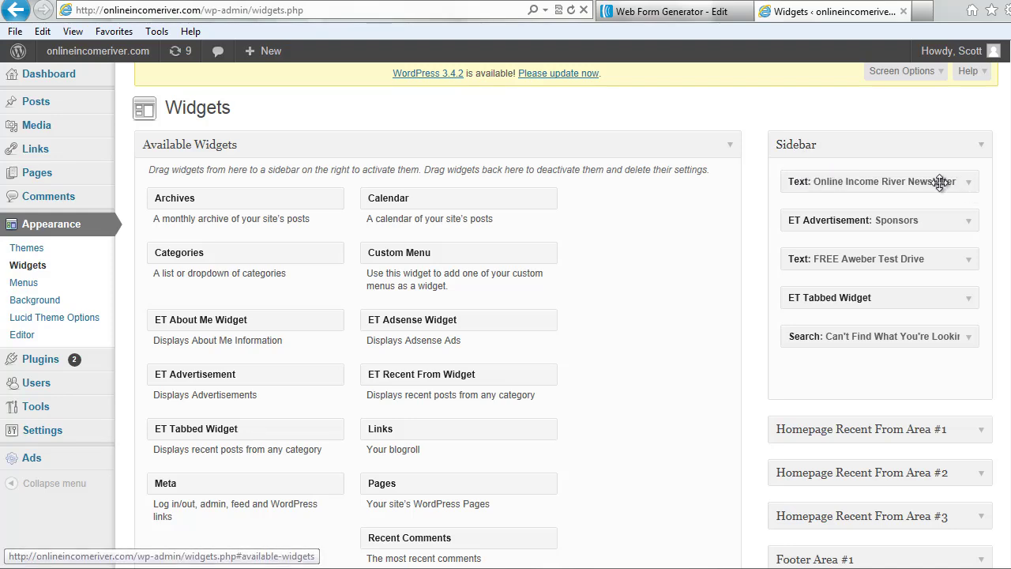
- Replace the script in the sidebar's Online Income River Newsletter text widget with the copied AWeber snippet and save the widget
{"action": "left_click_drag", "start_coordinate": [970, 188], "coordinate": [971, 187]}
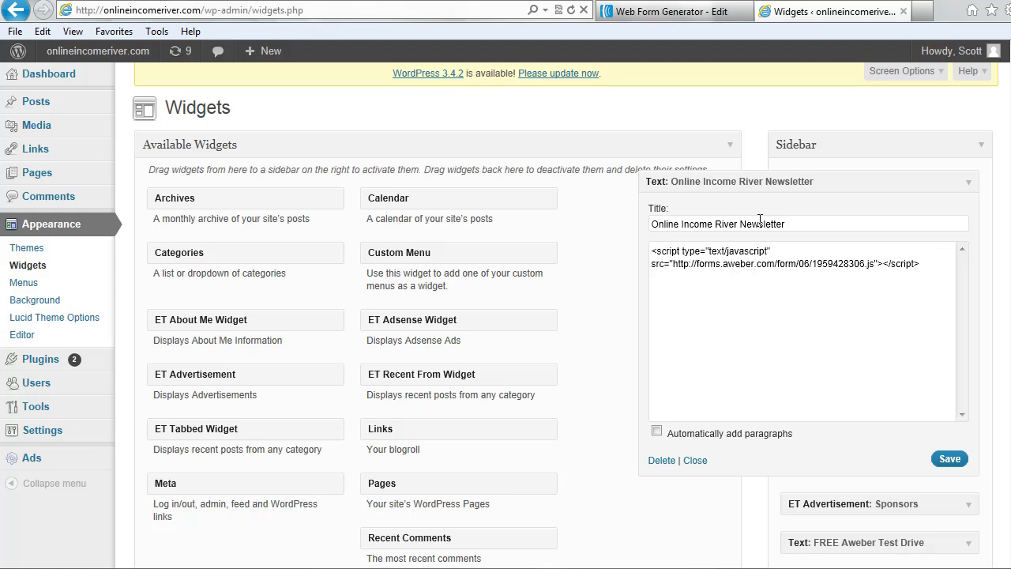
{"action": "left_click_drag", "start_coordinate": [937, 263], "coordinate": [609, 242]}
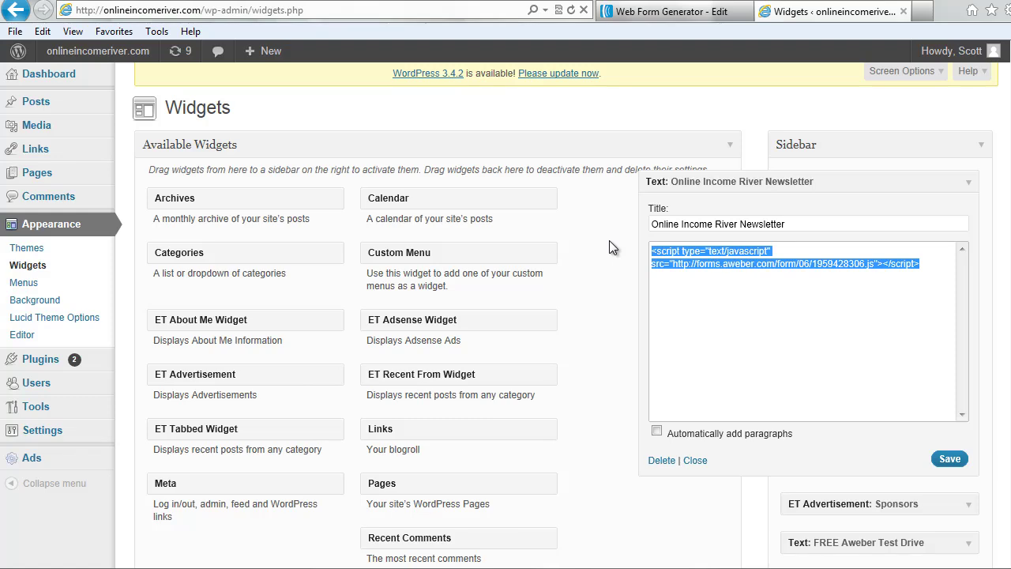
{"action": "key", "text": "ctrl+v"}
{"action": "left_click", "coordinate": [950, 458]}
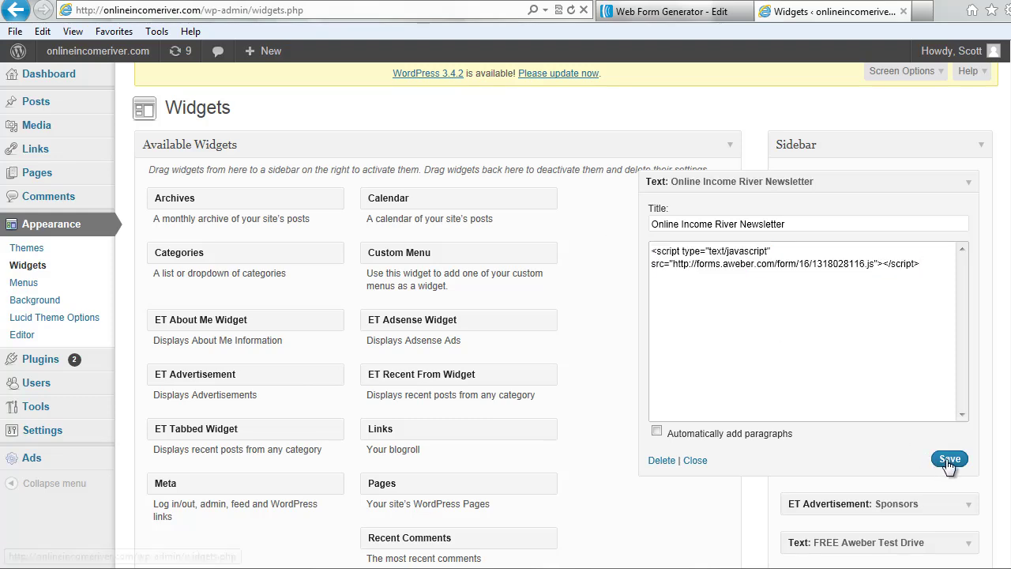
- Return to the site's home page and check the new signup form under Online Income River Newsletter
{"action": "left_click", "coordinate": [75, 54]}
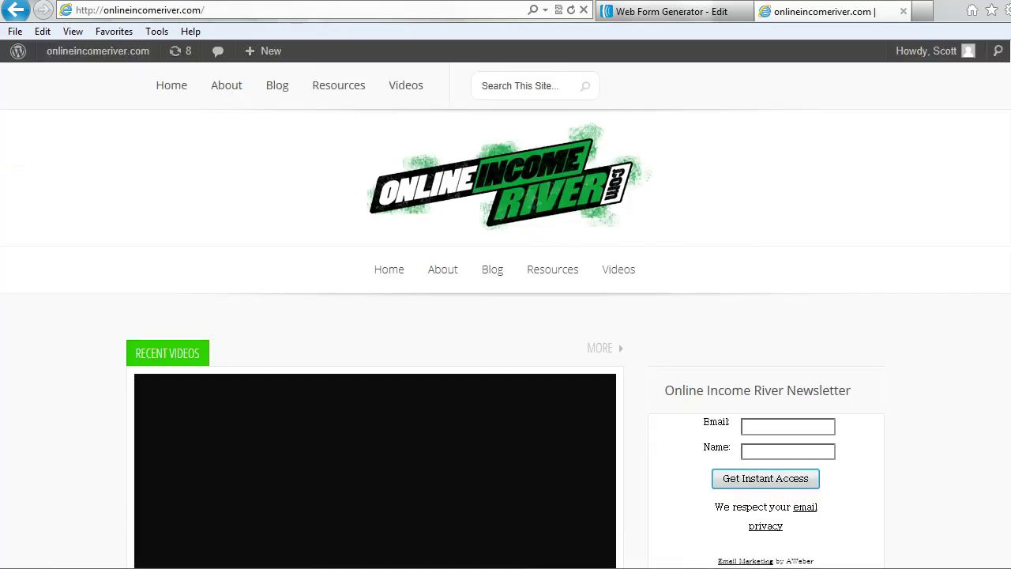
{"action": "scroll", "coordinate": [623, 230], "scroll_direction": "down", "scroll_amount": 4}
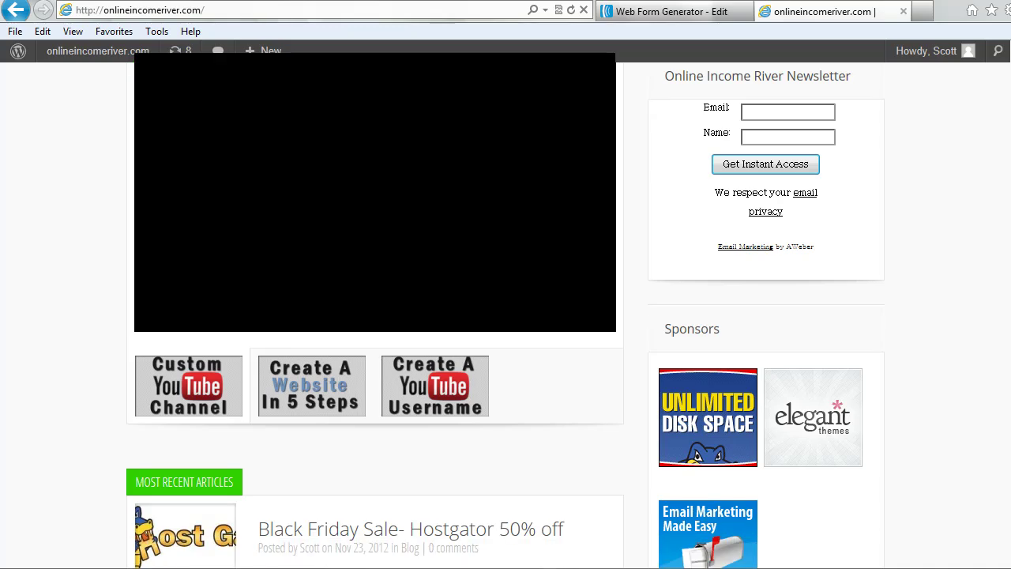
{"action": "scroll", "coordinate": [622, 230], "scroll_direction": "up", "scroll_amount": 1}
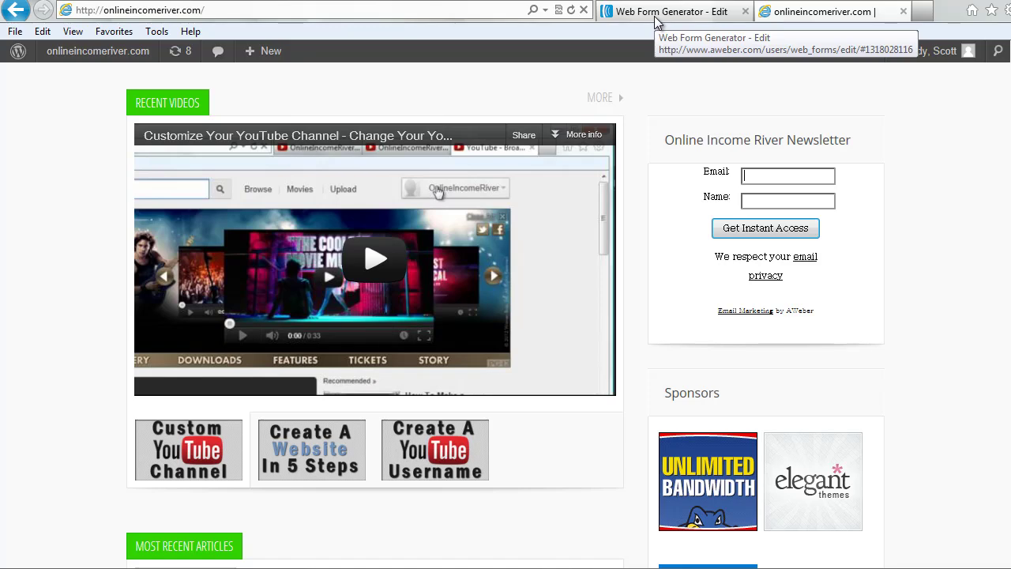
{"action": "left_click", "coordinate": [831, 174]}
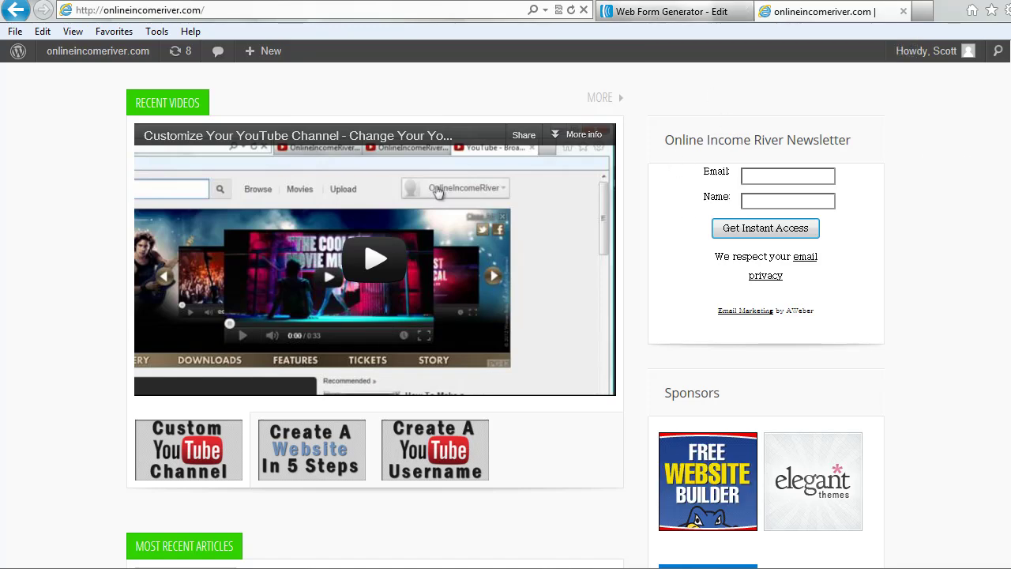
- Examine the FREE Aweber Test Drive signup box further down the home page's sidebar
{"action": "scroll", "coordinate": [1008, 291], "scroll_direction": "down", "scroll_amount": 10}
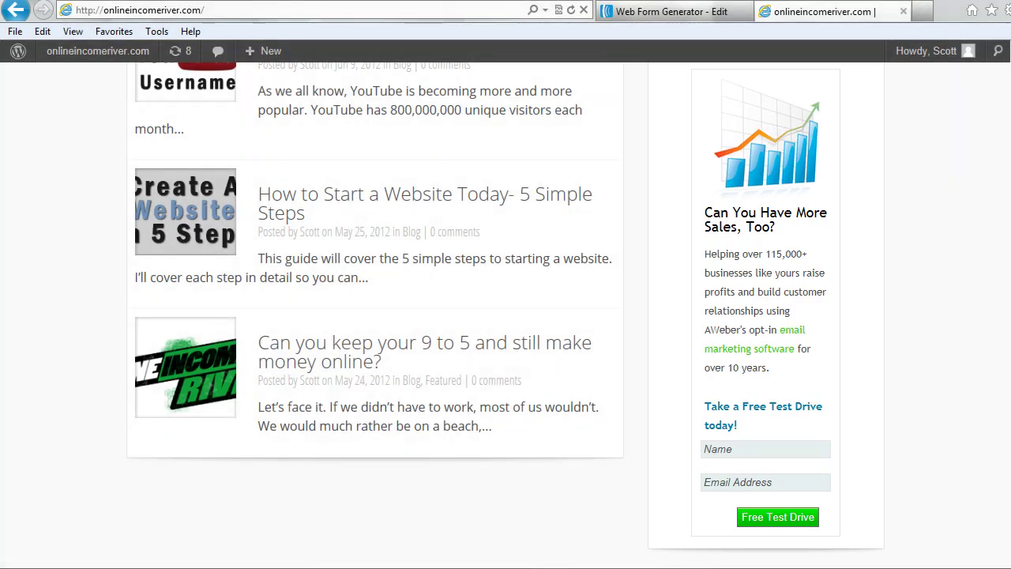
{"action": "scroll", "coordinate": [993, 379], "scroll_direction": "down", "scroll_amount": 1}
{"action": "scroll", "coordinate": [505, 316], "scroll_direction": "down", "scroll_amount": 1}
{"action": "scroll", "coordinate": [506, 316], "scroll_direction": "down", "scroll_amount": 1}
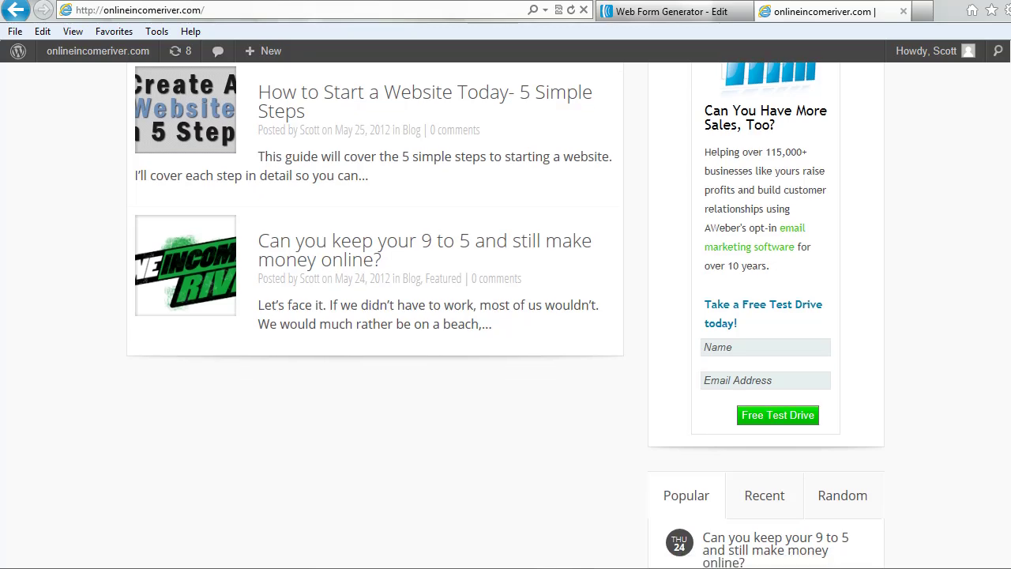
{"action": "scroll", "coordinate": [506, 316], "scroll_direction": "up", "scroll_amount": 2}
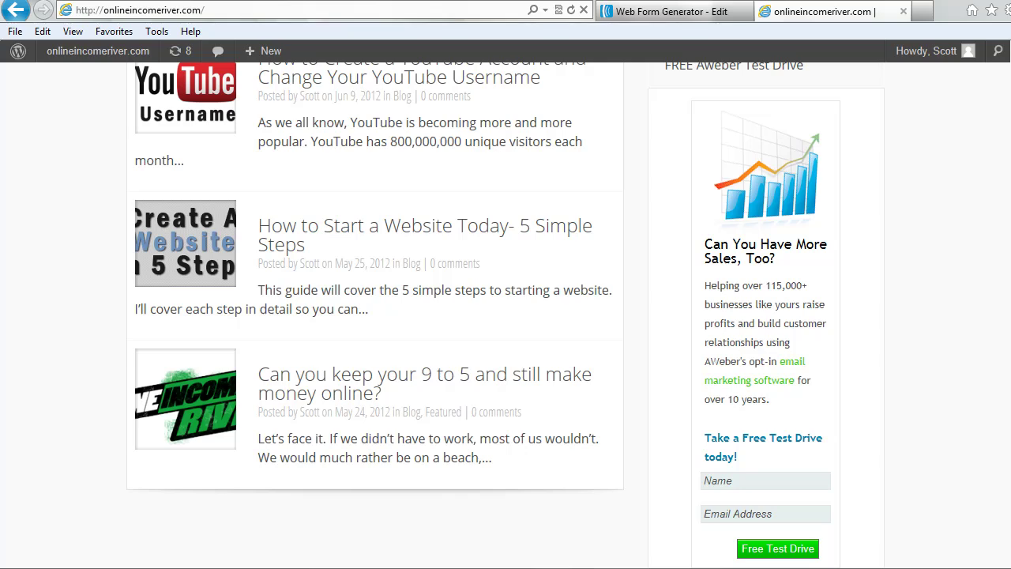
{"action": "scroll", "coordinate": [505, 316], "scroll_direction": "down", "scroll_amount": 1}
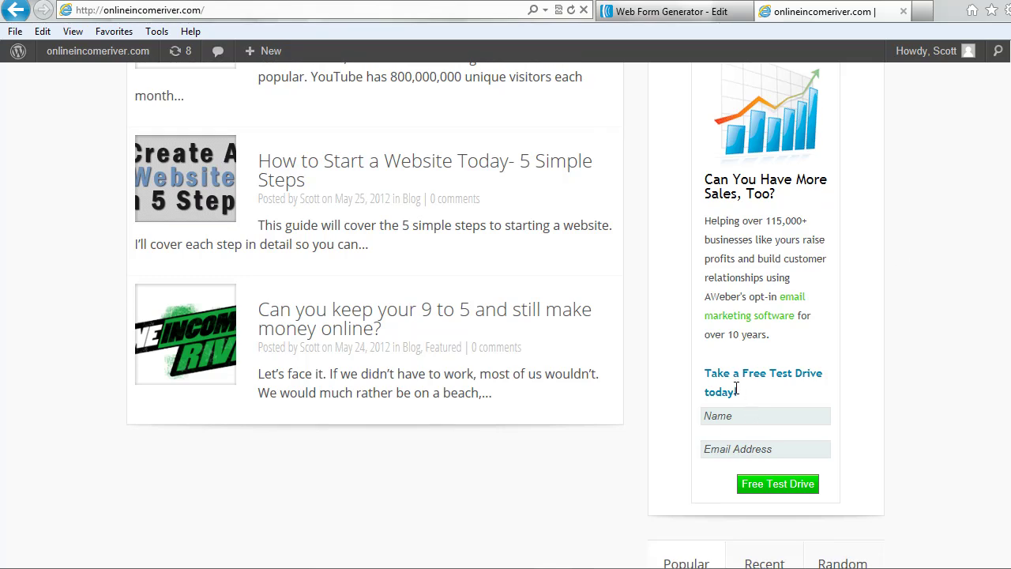
{"action": "scroll", "coordinate": [505, 316], "scroll_direction": "up", "scroll_amount": 1}
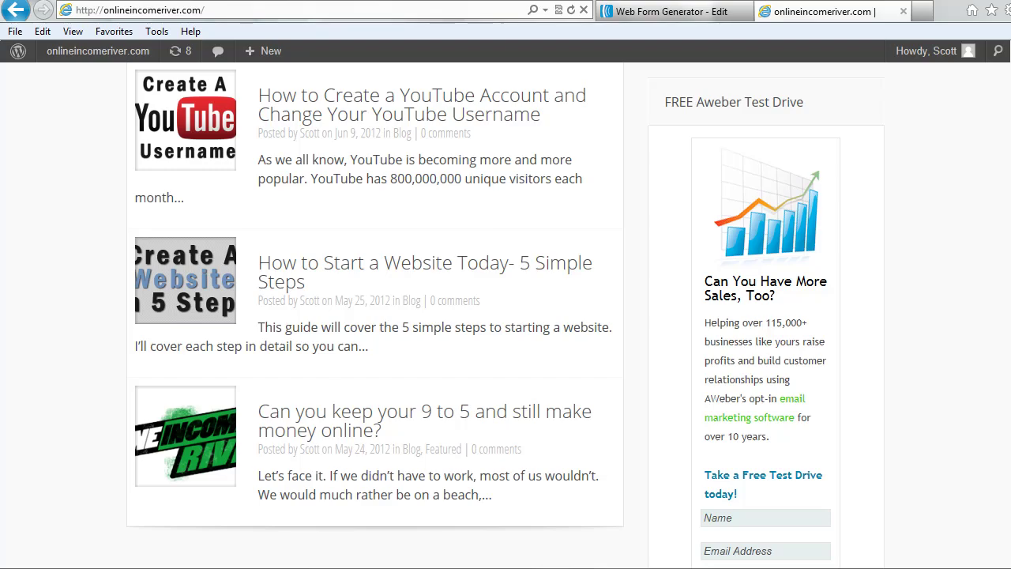
{"action": "scroll", "coordinate": [505, 316], "scroll_direction": "up", "scroll_amount": 5}
{"action": "scroll", "coordinate": [506, 315], "scroll_direction": "up", "scroll_amount": 4}
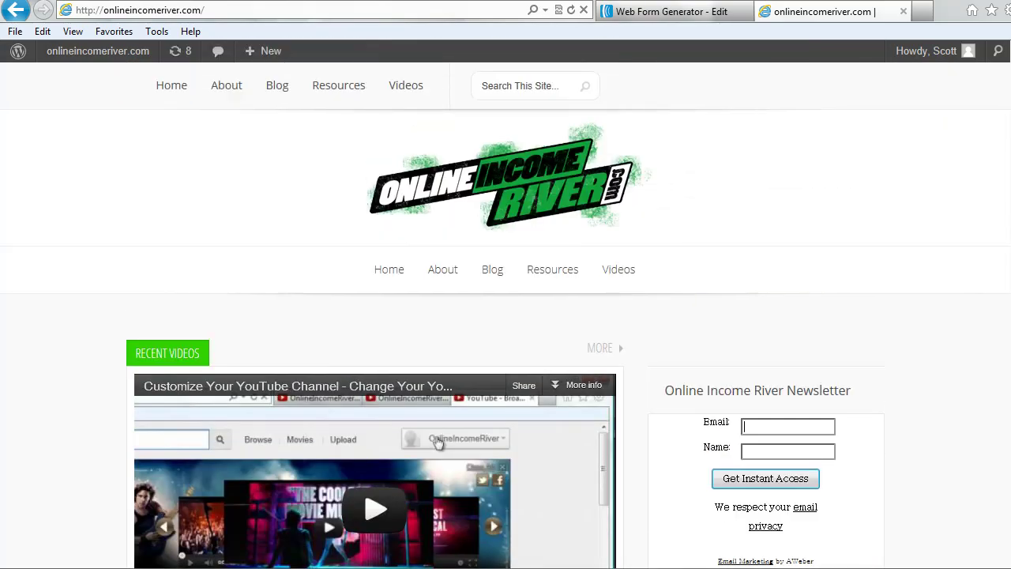